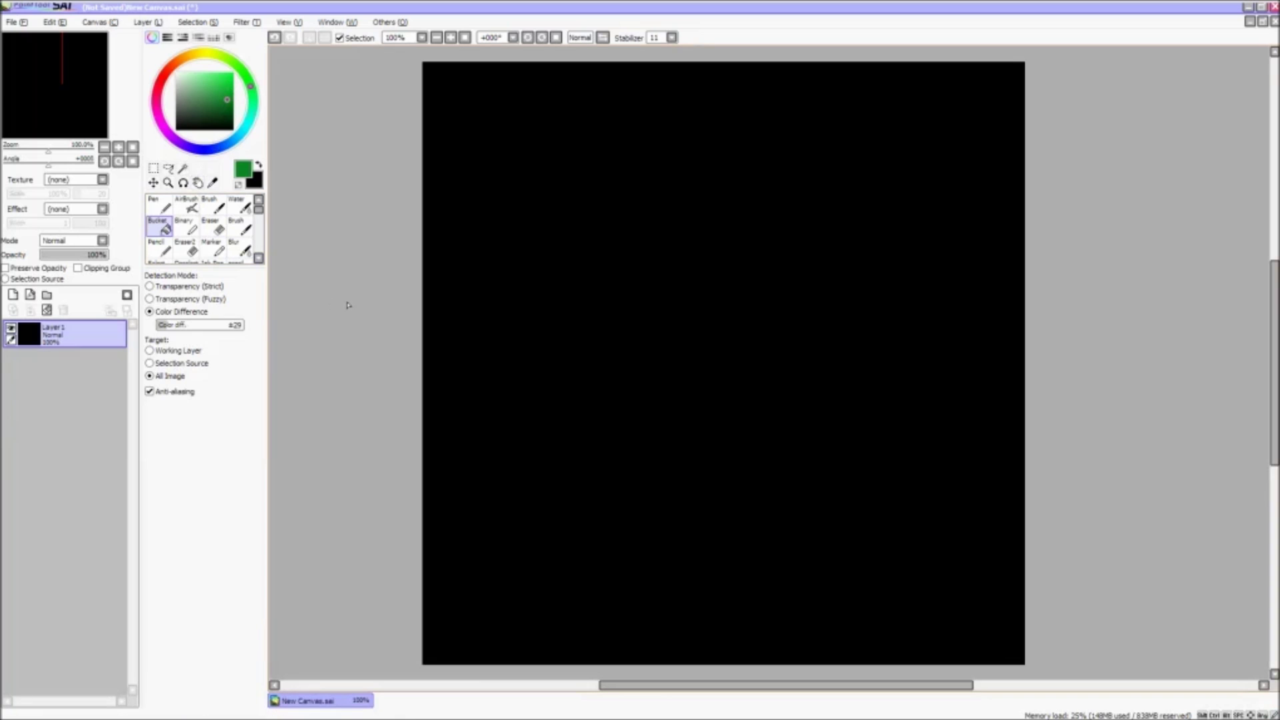
Paint a dense clump of overlapping dark green grass blades across the black canvas with the Brush at size 58.
left_click(244, 207)
left_click(221, 207)
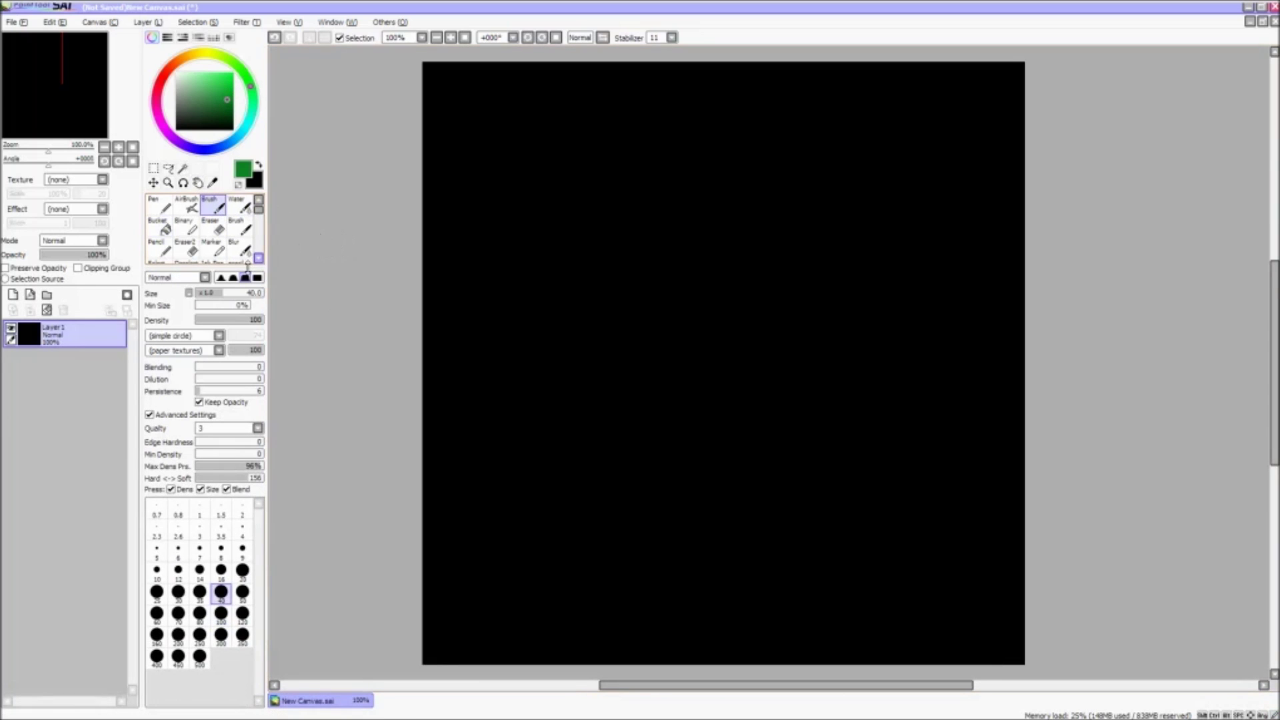
left_click(217, 293)
left_click(235, 293)
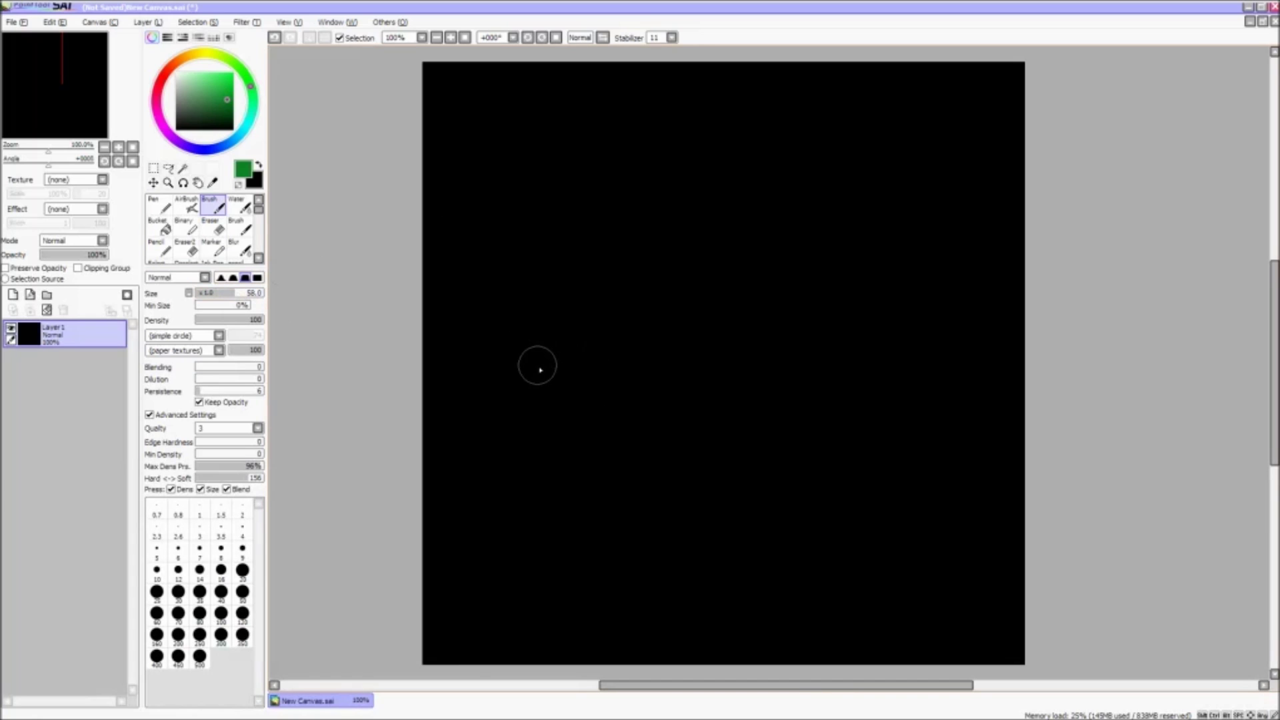
mouse_move(546, 245)
left_mouse_down()
mouse_move(563, 437)
mouse_move(564, 227)
left_mouse_up()
mouse_move(537, 426)
left_mouse_down()
mouse_move(505, 322)
mouse_move(476, 337)
left_mouse_up()
left_click_drag(571, 418, 606, 323)
mouse_move(586, 421)
left_mouse_down()
mouse_move(630, 230)
mouse_move(650, 297)
left_mouse_up()
mouse_move(656, 420)
left_mouse_down()
mouse_move(704, 276)
mouse_move(726, 310)
left_mouse_up()
left_click_drag(724, 419, 733, 250)
mouse_move(760, 406)
left_mouse_down()
mouse_move(786, 261)
mouse_move(814, 298)
left_mouse_up()
mouse_move(792, 422)
left_mouse_down()
mouse_move(837, 204)
mouse_move(873, 319)
left_mouse_up()
left_click_drag(860, 414, 924, 294)
mouse_move(700, 430)
left_mouse_down()
mouse_move(694, 177)
mouse_move(703, 360)
mouse_move(707, 134)
left_mouse_up()
mouse_move(517, 493)
left_mouse_down()
mouse_move(463, 373)
mouse_move(519, 366)
left_mouse_up()
left_click_drag(537, 493, 594, 380)
left_click_drag(574, 485, 603, 323)
mouse_move(619, 475)
left_mouse_down()
mouse_move(623, 331)
mouse_move(740, 366)
left_mouse_up()
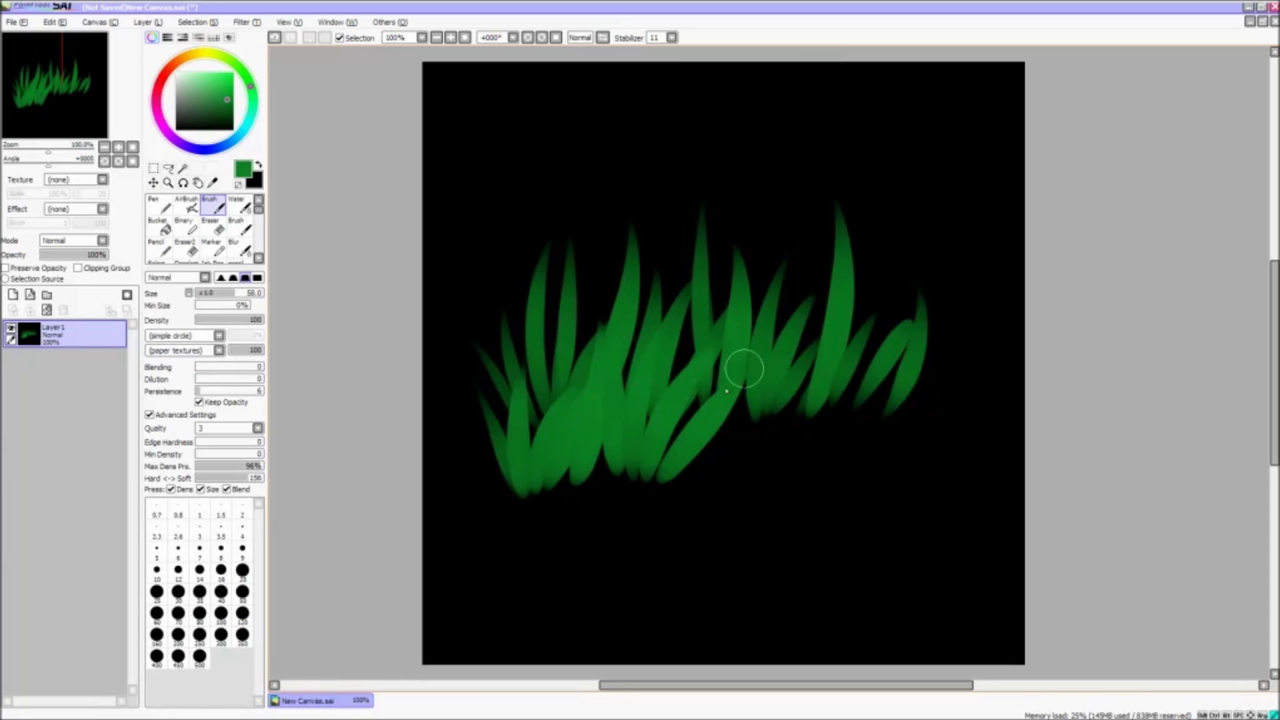
left_click_drag(697, 483, 734, 373)
left_click_drag(728, 466, 812, 360)
mouse_move(777, 476)
left_mouse_down()
mouse_move(811, 449)
mouse_move(850, 280)
left_mouse_up()
left_click_drag(863, 466, 876, 337)
mouse_move(879, 467)
left_mouse_down()
mouse_move(947, 347)
mouse_move(957, 395)
left_mouse_up()
left_click_drag(910, 486, 968, 370)
mouse_move(943, 461)
left_mouse_down()
mouse_move(950, 259)
mouse_move(1003, 411)
left_mouse_up()
left_click_drag(520, 536, 465, 440)
mouse_move(528, 560)
left_mouse_down()
mouse_move(472, 504)
mouse_move(559, 452)
left_mouse_up()
left_click_drag(563, 557, 590, 460)
mouse_move(570, 553)
left_mouse_down()
mouse_move(649, 472)
mouse_move(668, 434)
left_mouse_up()
left_click_drag(643, 544, 698, 470)
left_click_drag(656, 552, 752, 470)
mouse_move(741, 530)
left_mouse_down()
mouse_move(755, 460)
mouse_move(828, 424)
left_mouse_up()
left_click_drag(807, 532, 909, 446)
mouse_move(860, 538)
left_mouse_down()
mouse_move(893, 455)
mouse_move(950, 417)
left_mouse_up()
mouse_move(931, 536)
left_mouse_down()
mouse_move(971, 490)
mouse_move(977, 257)
left_mouse_up()
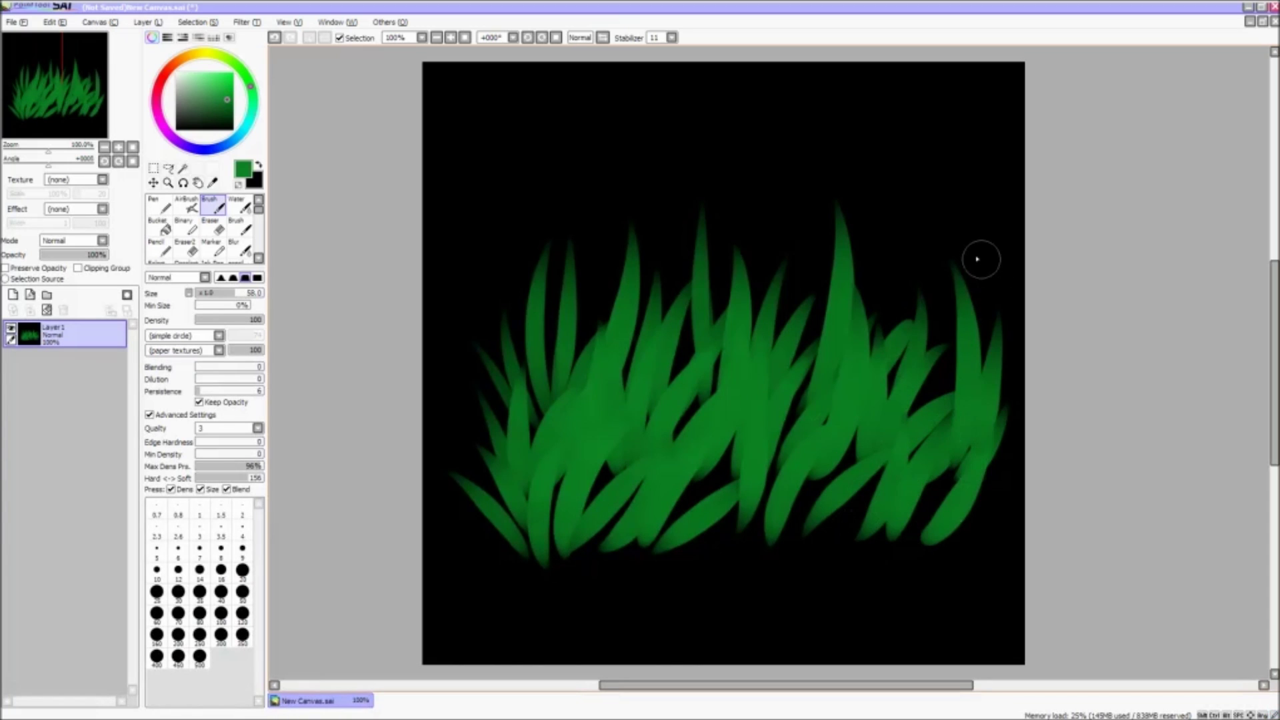
Airbrush a soft dark green glow along the base of the grass and into the gaps between blades at size 300.
left_click(187, 203)
mouse_move(534, 560)
left_mouse_down()
mouse_move(731, 526)
mouse_move(920, 560)
left_mouse_up()
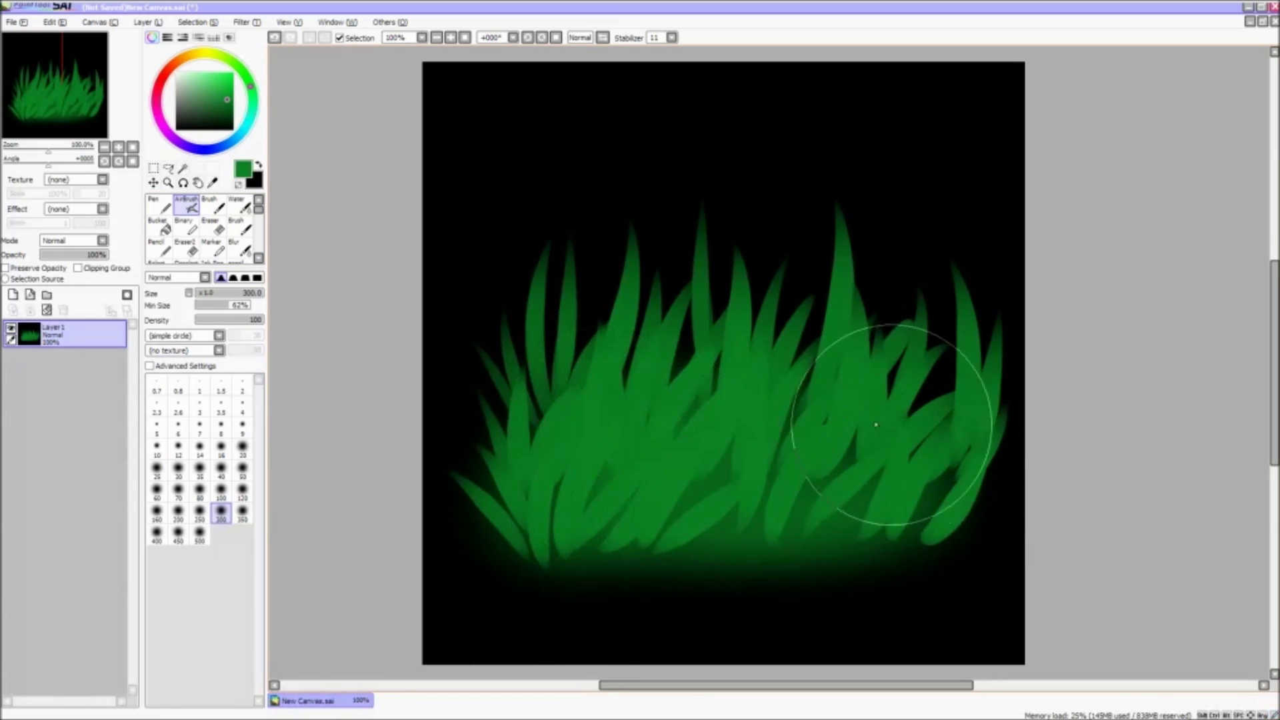
mouse_move(912, 432)
left_mouse_down()
mouse_move(911, 392)
mouse_move(628, 423)
left_mouse_up()
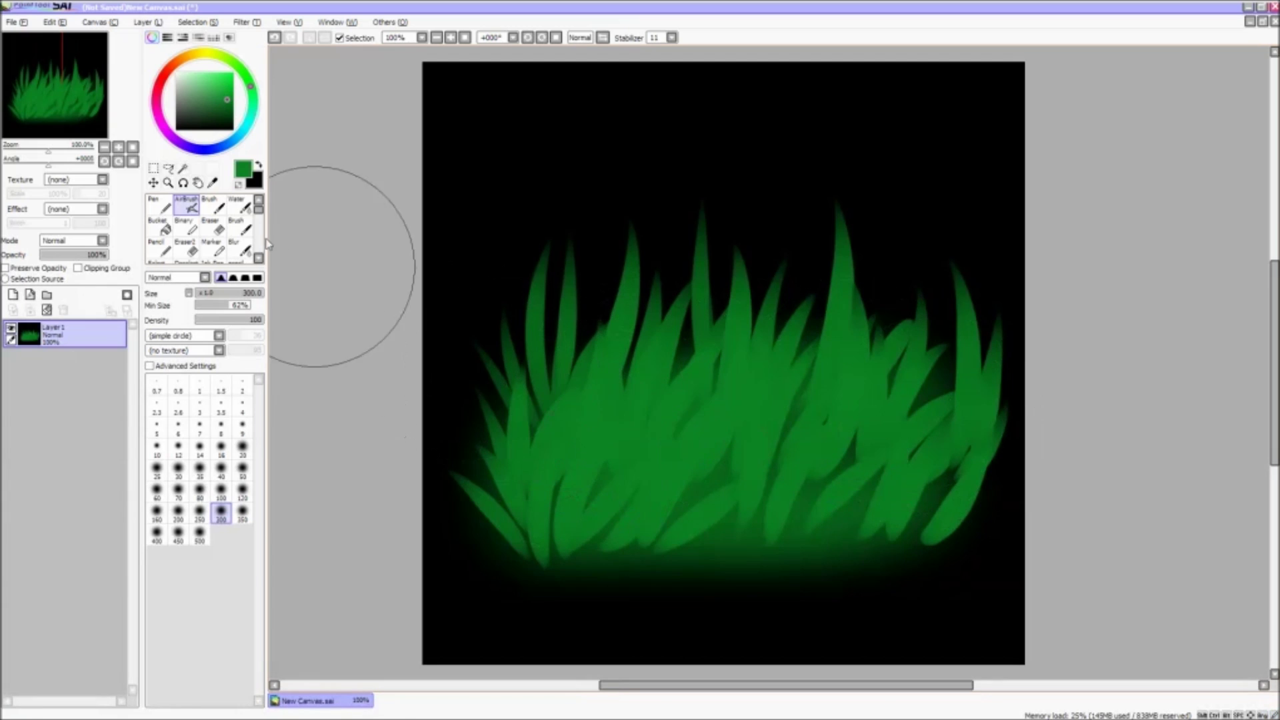
Layer brighter green blades over the whole dark grass clump with the Brush at size 47.
left_click(210, 204)
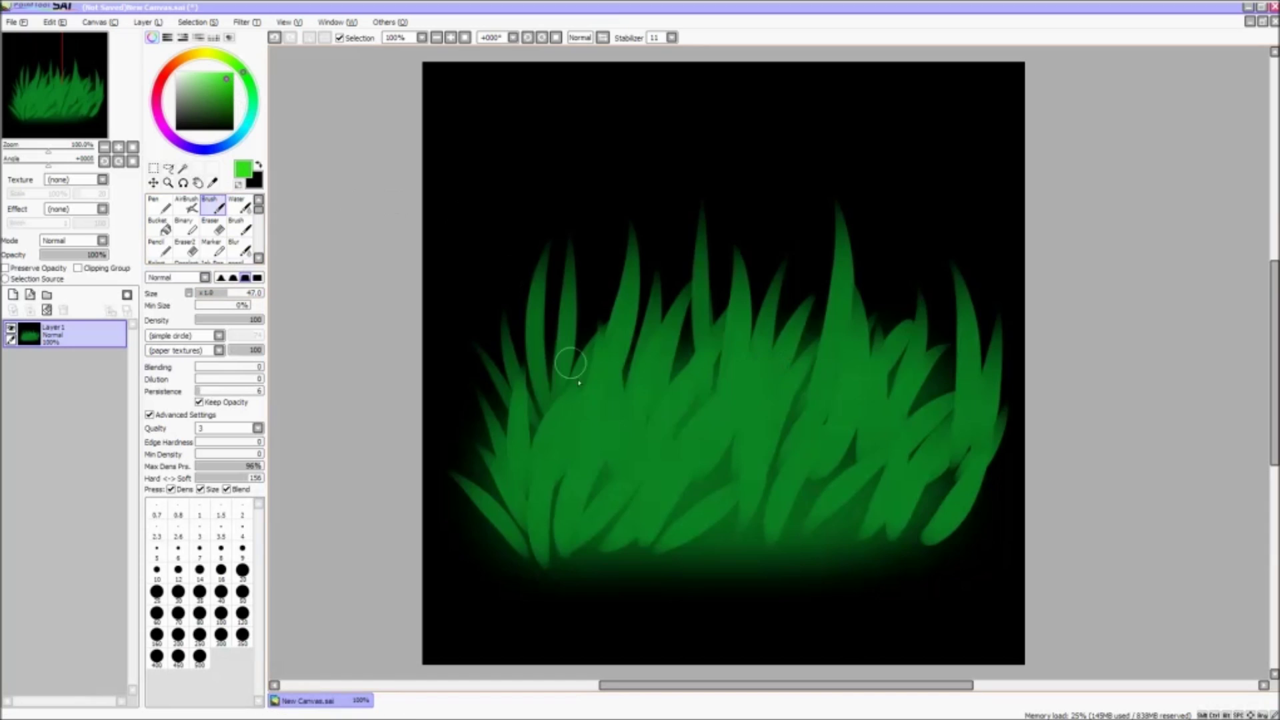
left_click_drag(613, 372, 628, 258)
left_click_drag(595, 405, 598, 326)
mouse_move(604, 340)
left_mouse_down()
mouse_move(629, 466)
mouse_move(604, 328)
left_mouse_up()
mouse_move(563, 390)
left_mouse_down()
mouse_move(530, 332)
mouse_move(571, 263)
left_mouse_up()
mouse_move(545, 386)
left_mouse_down()
mouse_move(530, 332)
mouse_move(553, 262)
left_mouse_up()
left_click_drag(536, 467, 587, 343)
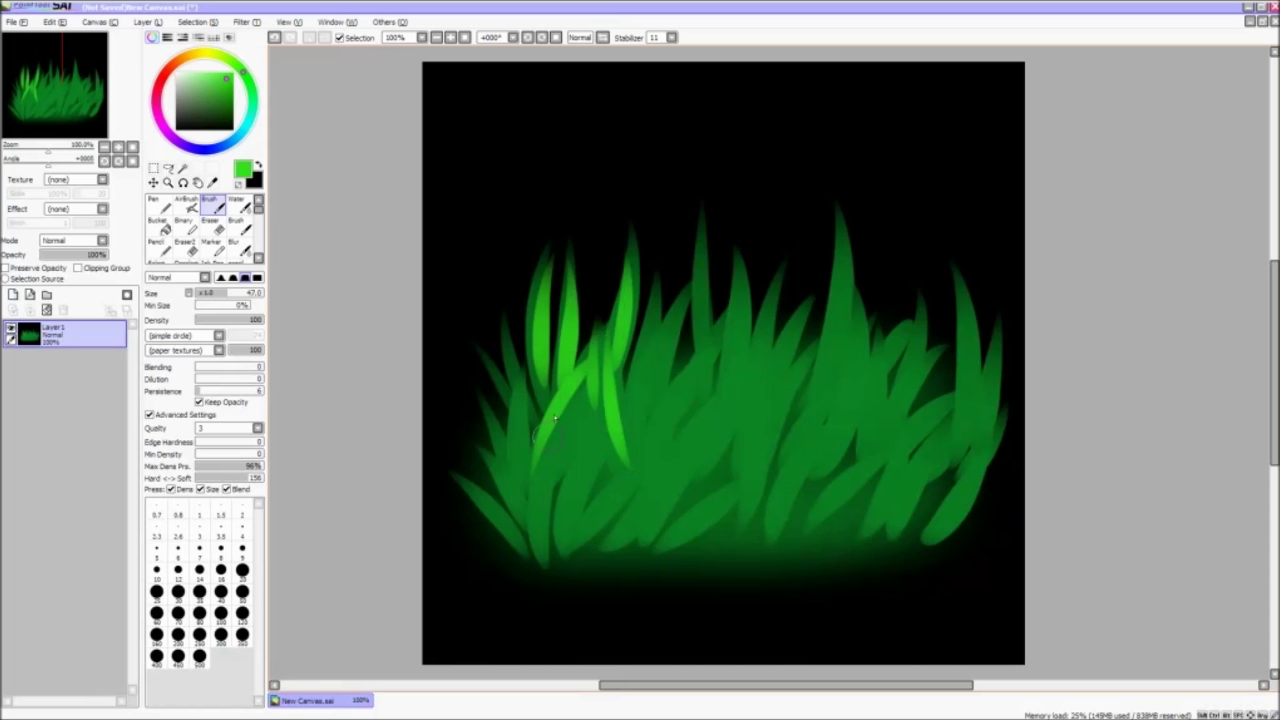
left_click_drag(520, 543, 583, 385)
left_click_drag(513, 486, 530, 366)
left_click_drag(630, 421, 660, 331)
left_click_drag(652, 399, 689, 300)
mouse_move(568, 536)
left_mouse_down()
mouse_move(600, 411)
mouse_move(654, 435)
mouse_move(698, 343)
left_mouse_up()
mouse_move(650, 532)
left_mouse_down()
mouse_move(689, 366)
mouse_move(700, 404)
mouse_move(743, 285)
left_mouse_up()
left_click_drag(712, 393, 719, 273)
left_click_drag(749, 427, 768, 305)
left_click_drag(759, 470, 814, 362)
mouse_move(753, 507)
left_mouse_down()
mouse_move(813, 408)
mouse_move(742, 400)
left_mouse_up()
left_click_drag(673, 542, 724, 432)
left_click_drag(767, 553, 803, 443)
mouse_move(833, 400)
left_mouse_down()
mouse_move(841, 247)
mouse_move(870, 300)
left_mouse_up()
left_click_drag(800, 507, 856, 400)
mouse_move(813, 523)
left_mouse_down()
mouse_move(881, 460)
mouse_move(892, 332)
left_mouse_up()
left_click_drag(881, 434, 928, 305)
mouse_move(873, 535)
left_mouse_down()
mouse_move(924, 441)
mouse_move(962, 428)
left_mouse_up()
left_click_drag(926, 457, 950, 336)
left_click_drag(945, 488, 975, 332)
mouse_move(711, 474)
left_mouse_down()
mouse_move(732, 388)
mouse_move(720, 390)
left_mouse_up()
mouse_move(611, 513)
left_mouse_down()
mouse_move(646, 361)
mouse_move(602, 419)
left_mouse_up()
left_click_drag(583, 537, 607, 441)
left_click_drag(572, 533, 580, 470)
mouse_move(537, 548)
left_mouse_down()
mouse_move(491, 441)
mouse_move(457, 464)
mouse_move(515, 387)
mouse_move(529, 283)
left_mouse_up()
left_click_drag(754, 541, 793, 287)
mouse_move(817, 540)
left_mouse_down()
mouse_move(884, 470)
mouse_move(893, 497)
mouse_move(805, 485)
left_mouse_up()
left_click_drag(737, 542, 728, 484)
left_click_drag(724, 538, 688, 470)
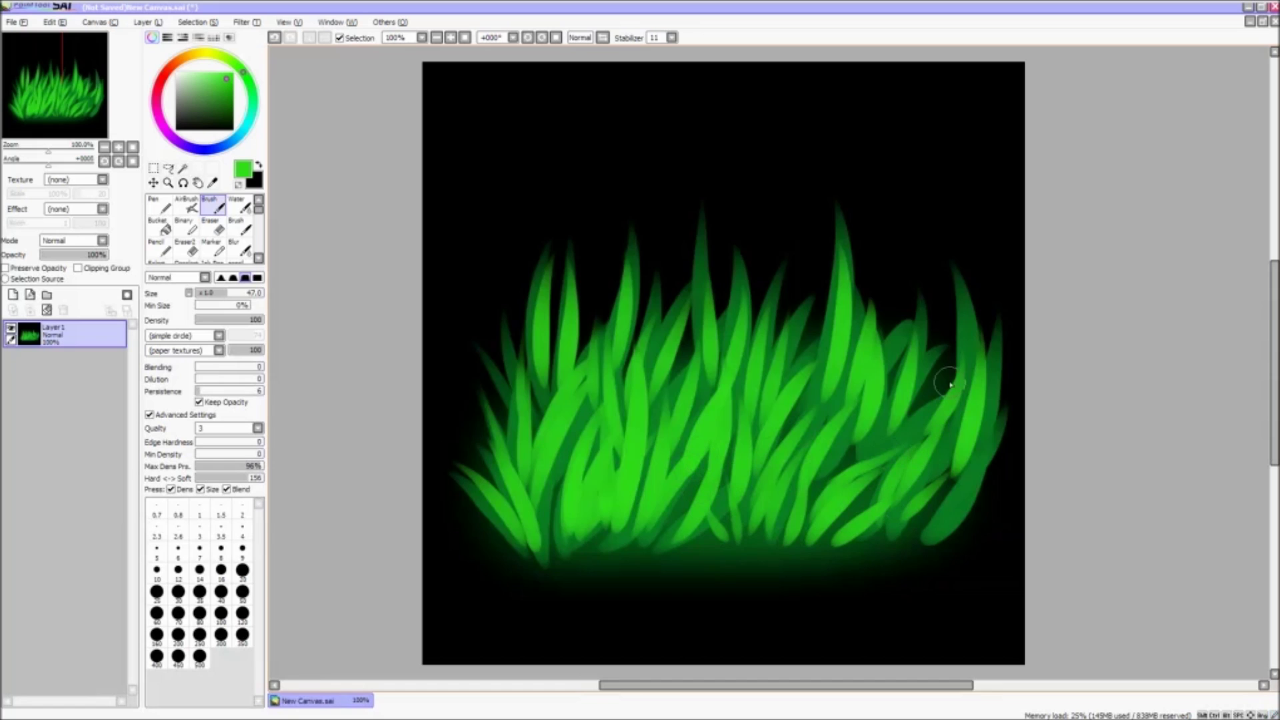
Paint thin yellow-green highlight blades along the front of the grass with the Brush at size 24.
left_click(216, 72)
left_click(228, 60)
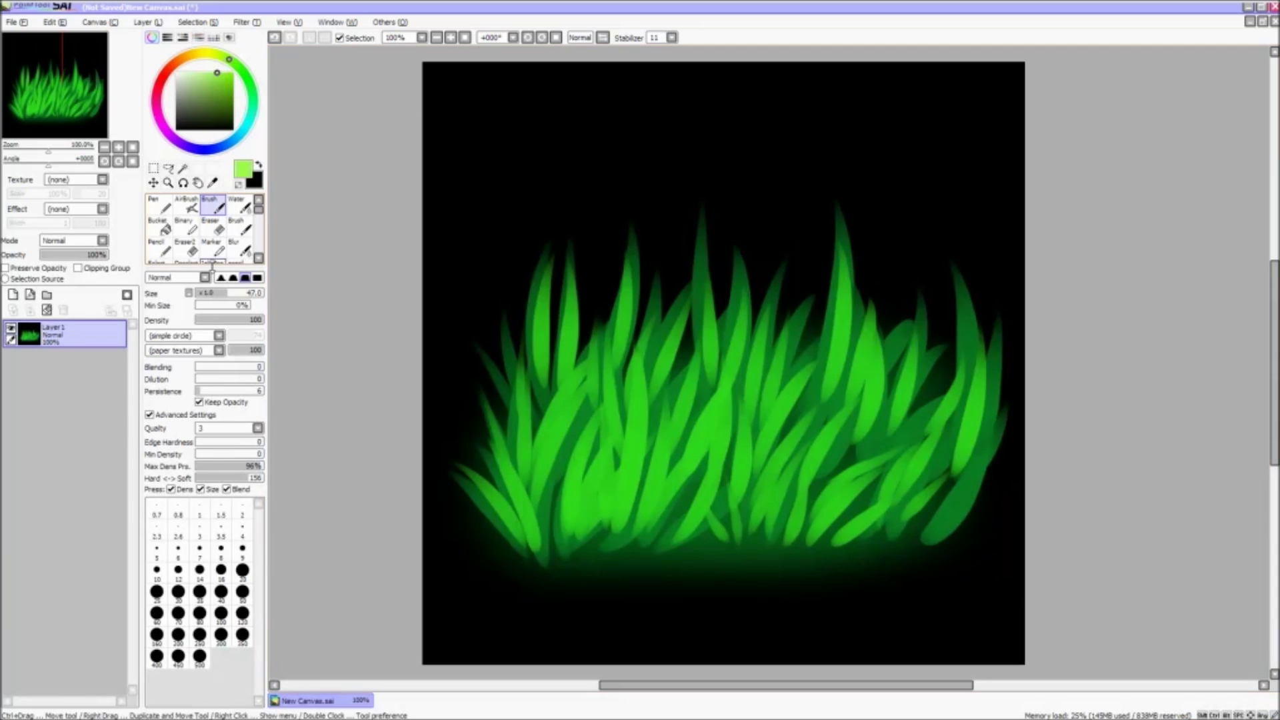
left_click(210, 292)
left_click_drag(535, 524, 487, 436)
left_click_drag(541, 494, 580, 384)
left_click_drag(531, 494, 524, 377)
mouse_move(561, 526)
left_mouse_down()
mouse_move(608, 408)
mouse_move(621, 448)
mouse_move(545, 461)
left_mouse_up()
mouse_move(623, 524)
left_mouse_down()
mouse_move(648, 394)
mouse_move(727, 427)
left_mouse_up()
left_click_drag(713, 534, 721, 373)
left_click_drag(708, 510, 694, 410)
left_click_drag(666, 483, 684, 394)
mouse_move(733, 536)
left_mouse_down()
mouse_move(756, 403)
mouse_move(823, 423)
left_mouse_up()
left_click_drag(750, 495, 774, 413)
left_click_drag(784, 534, 847, 420)
mouse_move(790, 530)
left_mouse_down()
mouse_move(777, 450)
mouse_move(893, 427)
mouse_move(887, 457)
left_mouse_up()
left_click_drag(823, 502, 860, 363)
mouse_move(867, 528)
left_mouse_down()
mouse_move(915, 419)
mouse_move(953, 444)
mouse_move(890, 398)
left_mouse_up()
left_click_drag(920, 527, 960, 448)
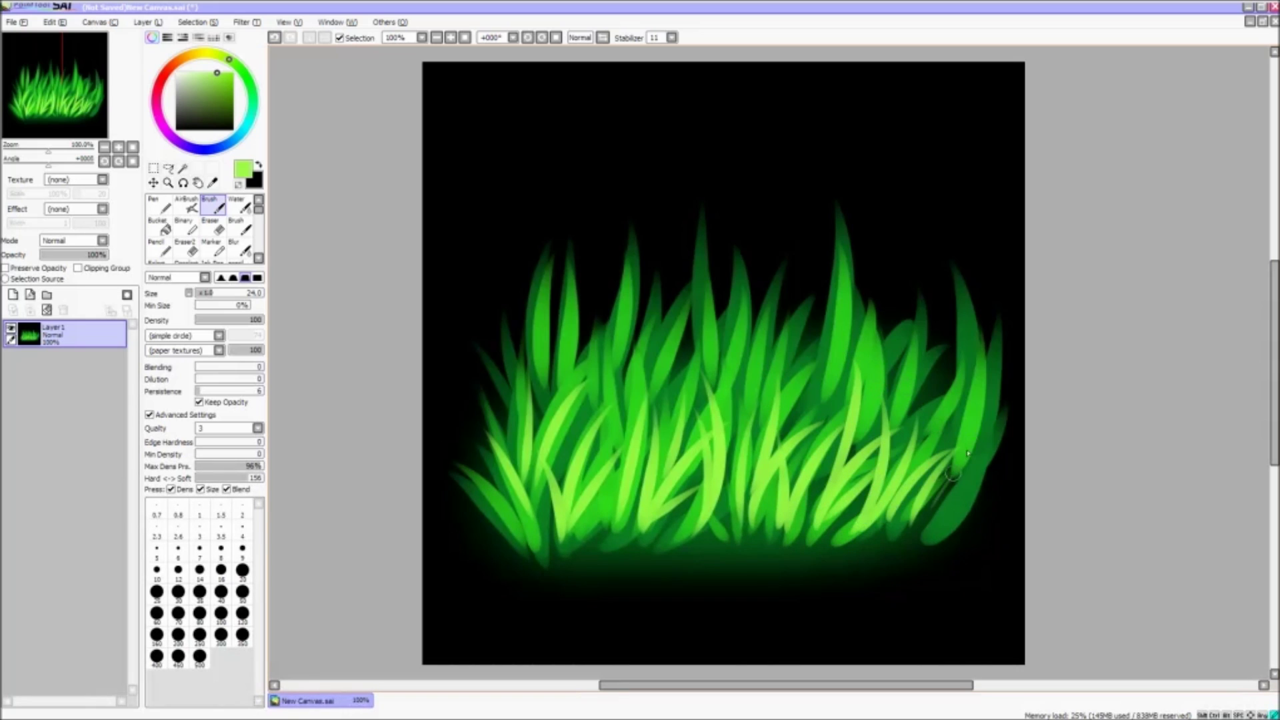
Sample a mid green from the grass and add outward-leaning blades at both outer edges of the clump.
right_click(961, 468)
left_click_drag(950, 508, 1021, 442)
left_click_drag(943, 523, 1004, 475)
mouse_move(520, 488)
left_mouse_down()
mouse_move(482, 375)
mouse_move(447, 408)
left_mouse_up()
left_click_drag(510, 495, 446, 443)
Sample a green from the upper blades and add thin crossing blades among the tall tips across the clump.
right_click(559, 307)
right_click(565, 336)
mouse_move(574, 356)
left_mouse_down()
mouse_move(612, 279)
mouse_move(557, 283)
left_mouse_up()
left_click_drag(536, 376, 496, 270)
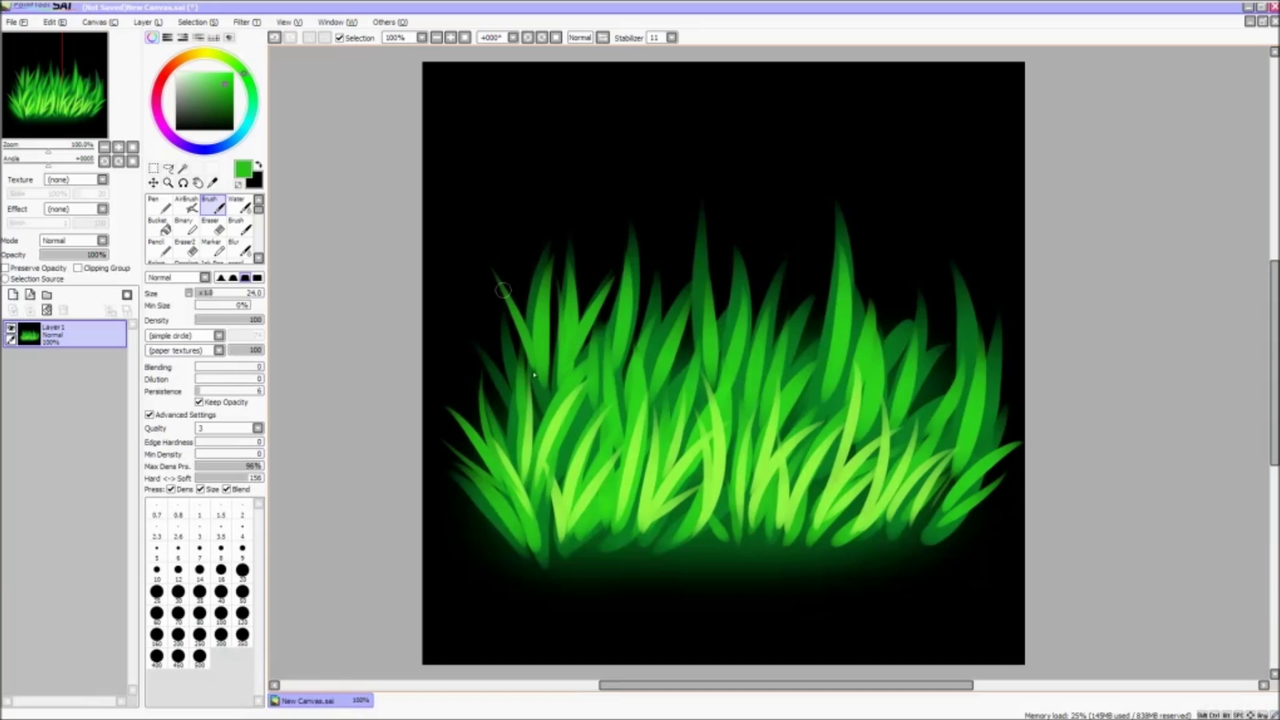
left_click_drag(697, 364, 666, 258)
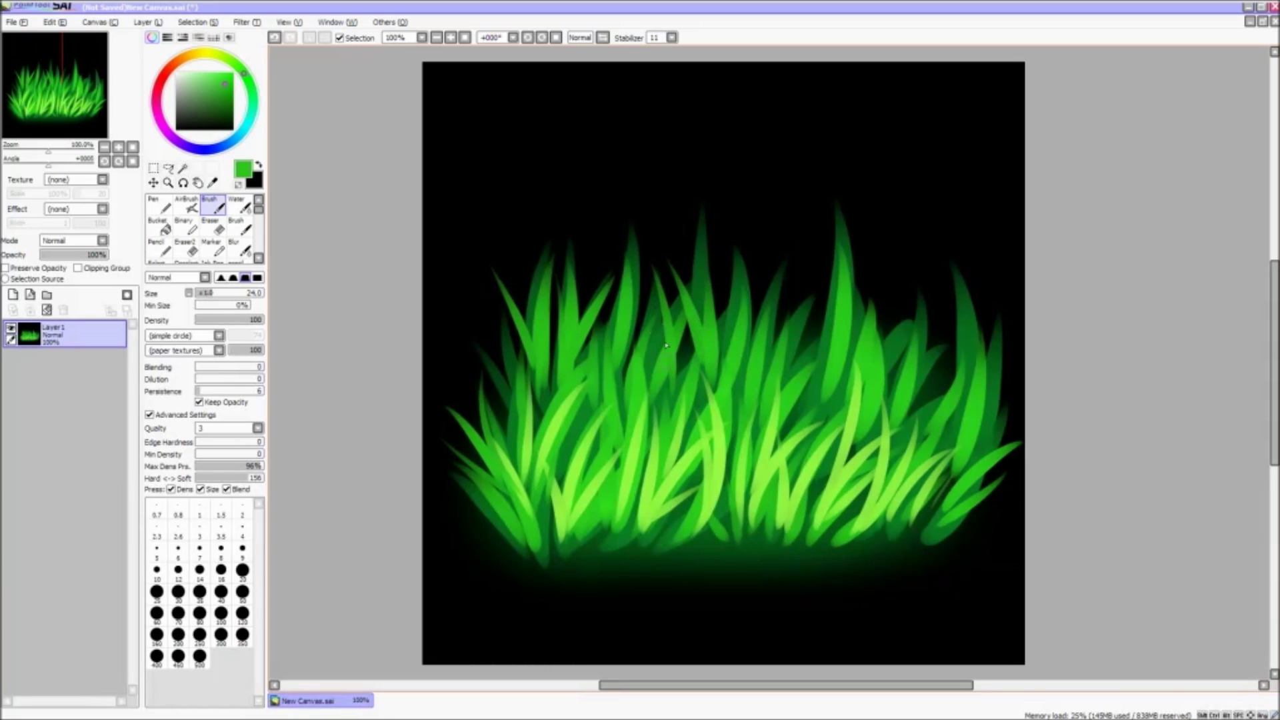
left_click_drag(824, 398, 797, 267)
left_click_drag(841, 390, 913, 260)
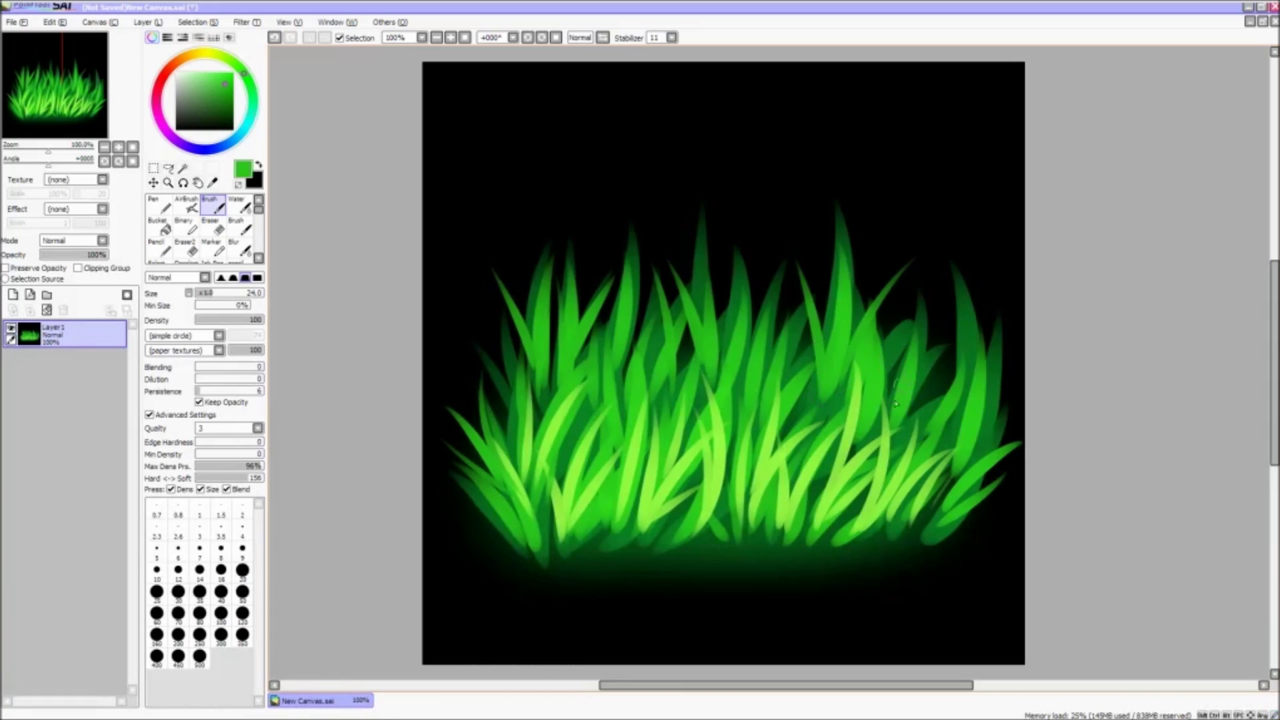
left_click_drag(904, 385, 892, 265)
left_click_drag(908, 417, 960, 337)
left_click_drag(958, 443, 927, 320)
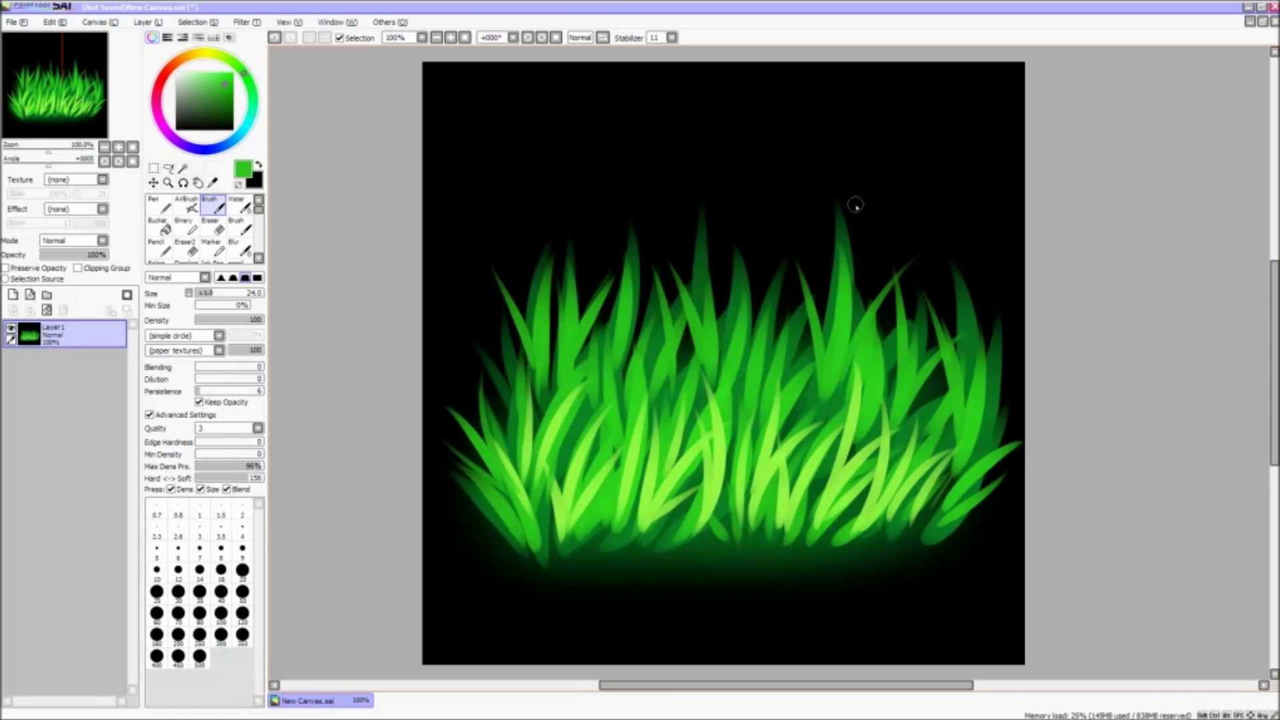
Sample a dark green and paint thin shadow strokes between the left and central blades with the Brush at size 15.
left_click(704, 533, "alt")
left_click_drag(698, 356, 728, 462)
left_click_drag(558, 470, 595, 368)
left_click_drag(546, 410, 592, 362)
left_click_drag(531, 478, 557, 397)
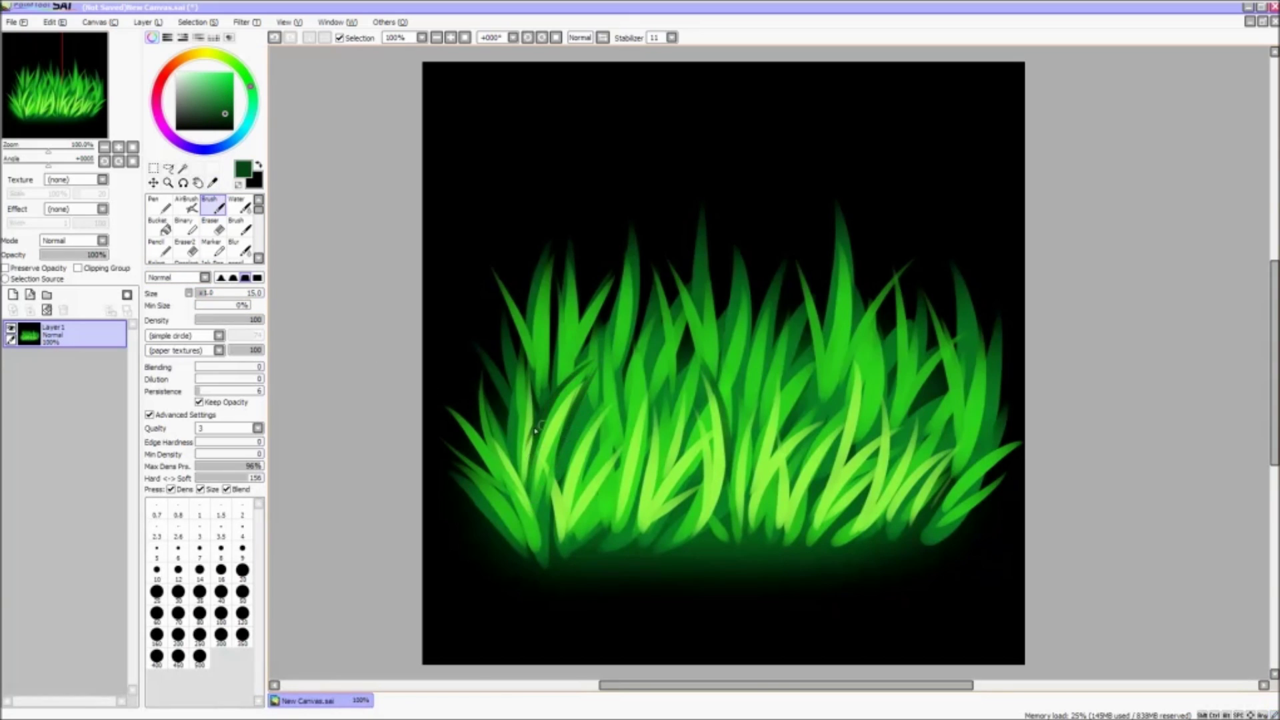
left_click_drag(533, 450, 531, 375)
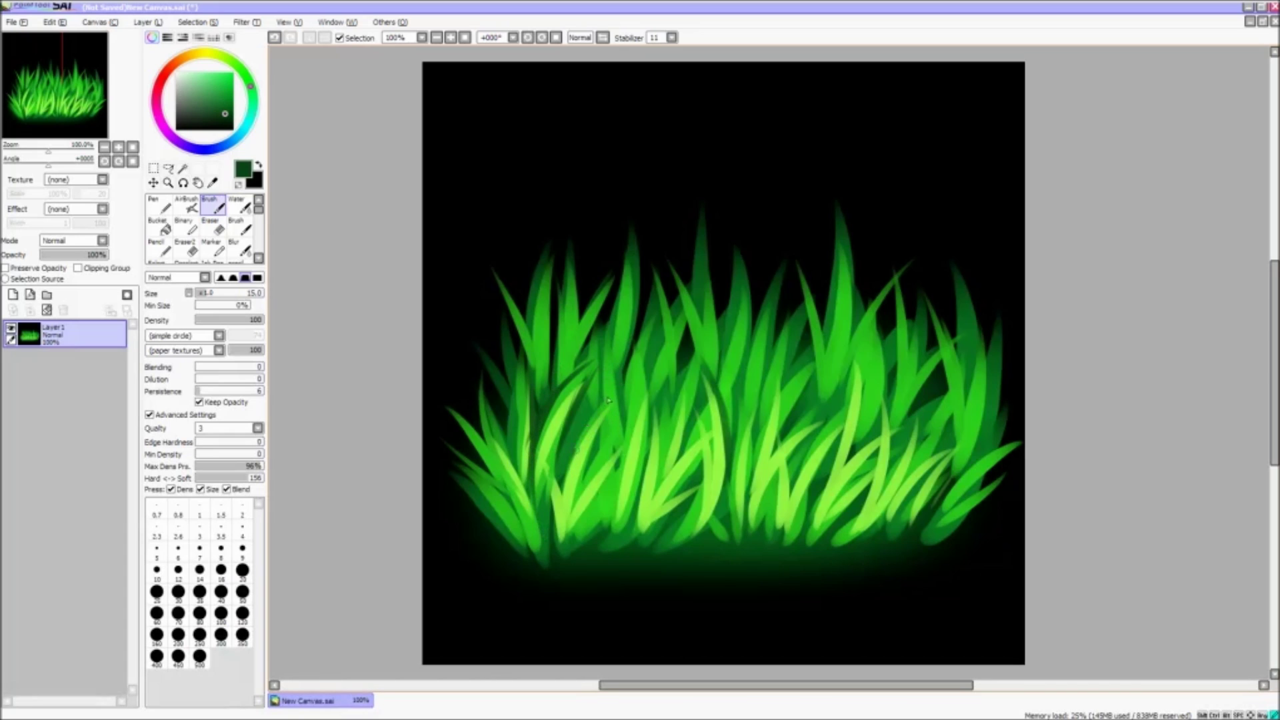
left_click_drag(593, 460, 611, 398)
mouse_move(578, 501)
left_mouse_down()
mouse_move(623, 430)
mouse_move(644, 358)
left_mouse_up()
left_click_drag(647, 438, 657, 385)
left_click_drag(602, 339, 601, 408)
left_click_drag(588, 390, 567, 458)
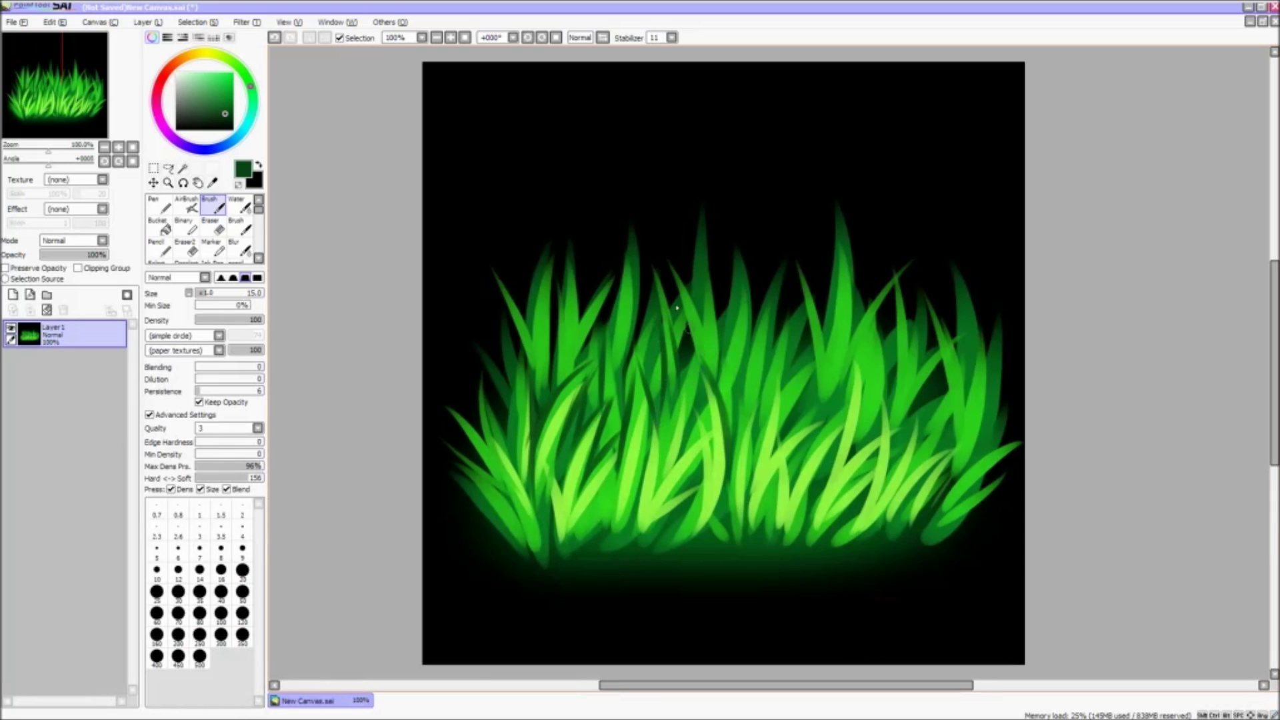
left_click_drag(727, 418, 703, 360)
left_click_drag(722, 396, 718, 320)
left_click_drag(712, 367, 697, 290)
left_click_drag(729, 419, 752, 330)
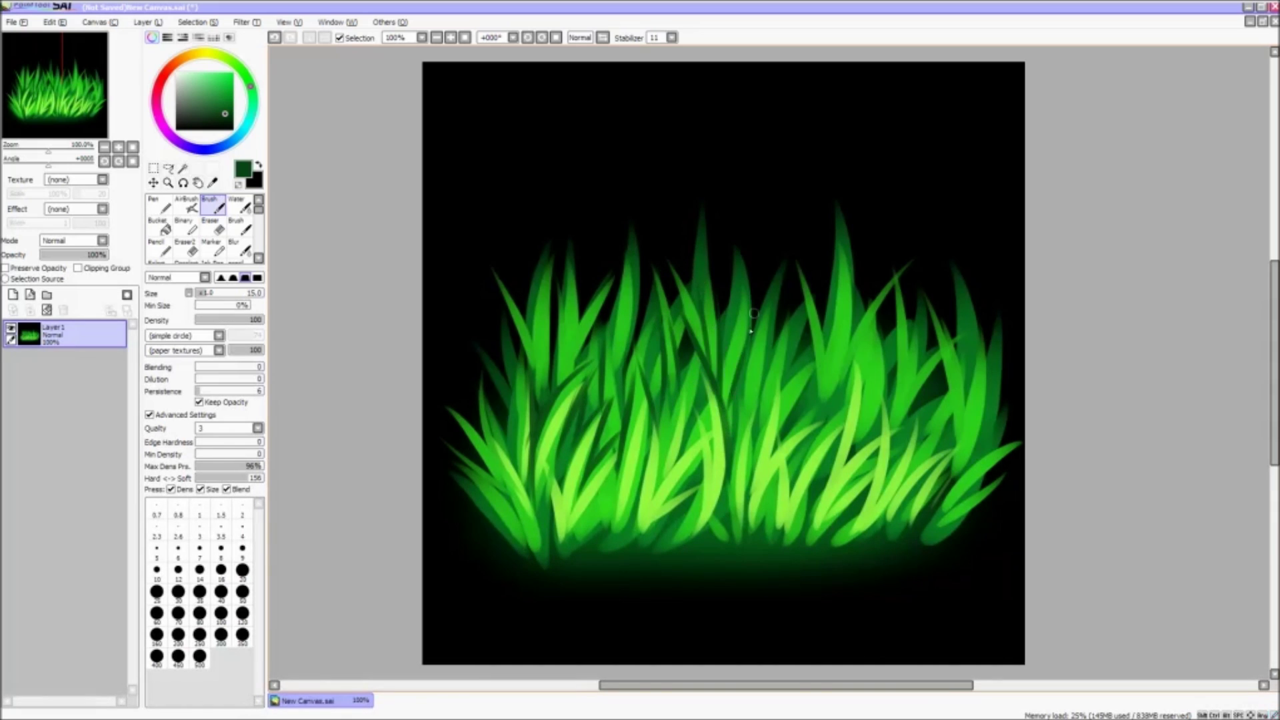
left_click_drag(753, 417, 766, 348)
mouse_move(737, 477)
left_mouse_down()
mouse_move(740, 416)
mouse_move(710, 408)
left_mouse_up()
left_click_drag(693, 534, 700, 411)
left_click_drag(668, 468, 674, 388)
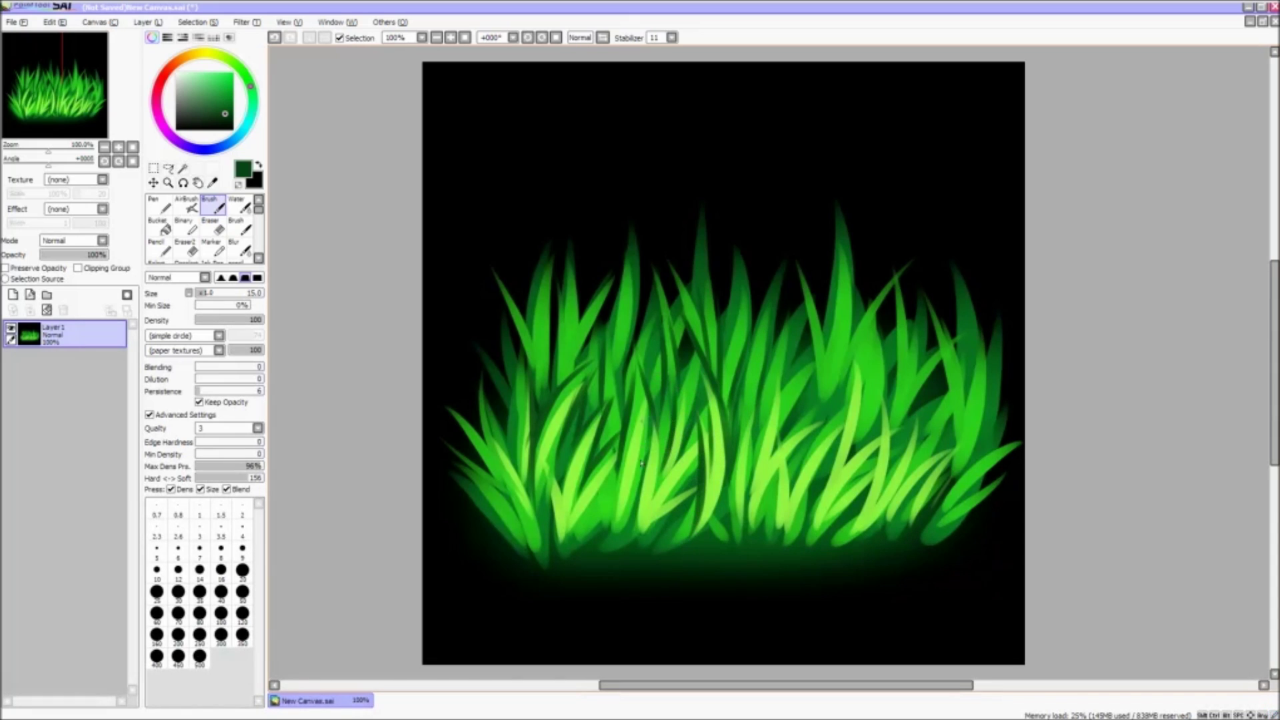
left_click_drag(610, 528, 620, 457)
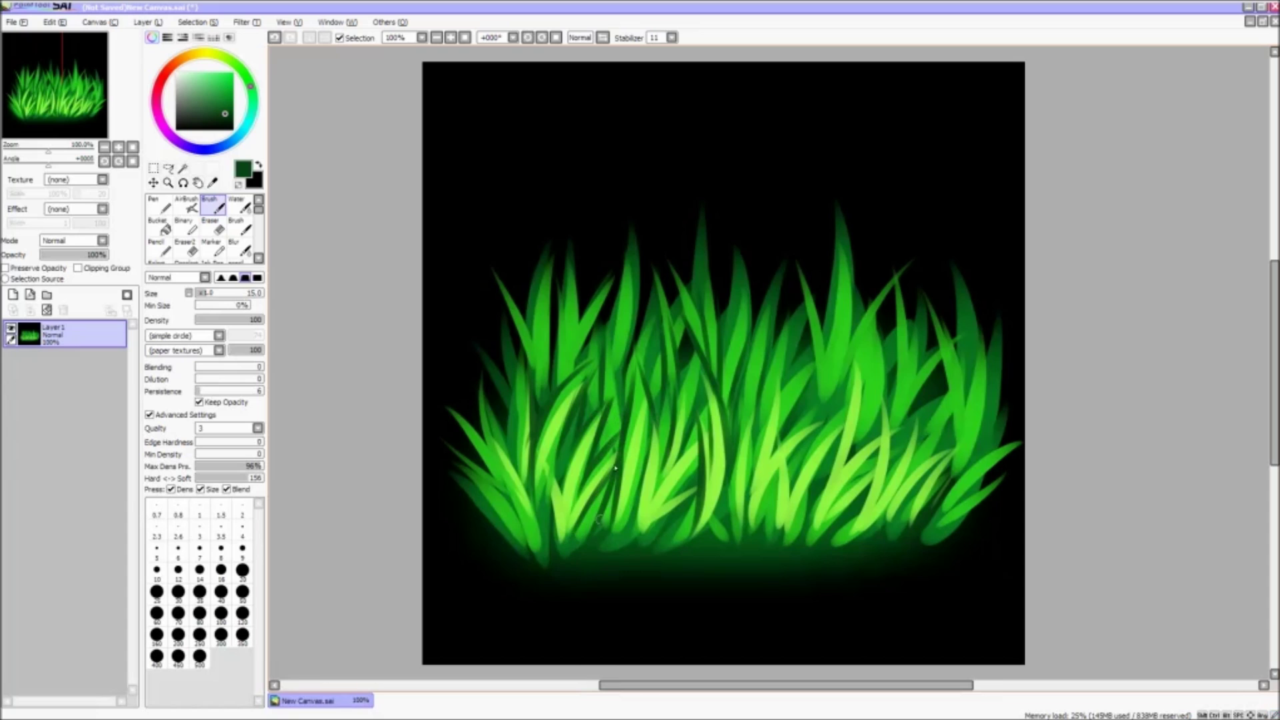
mouse_move(545, 531)
left_mouse_down()
mouse_move(493, 443)
mouse_move(486, 475)
left_mouse_up()
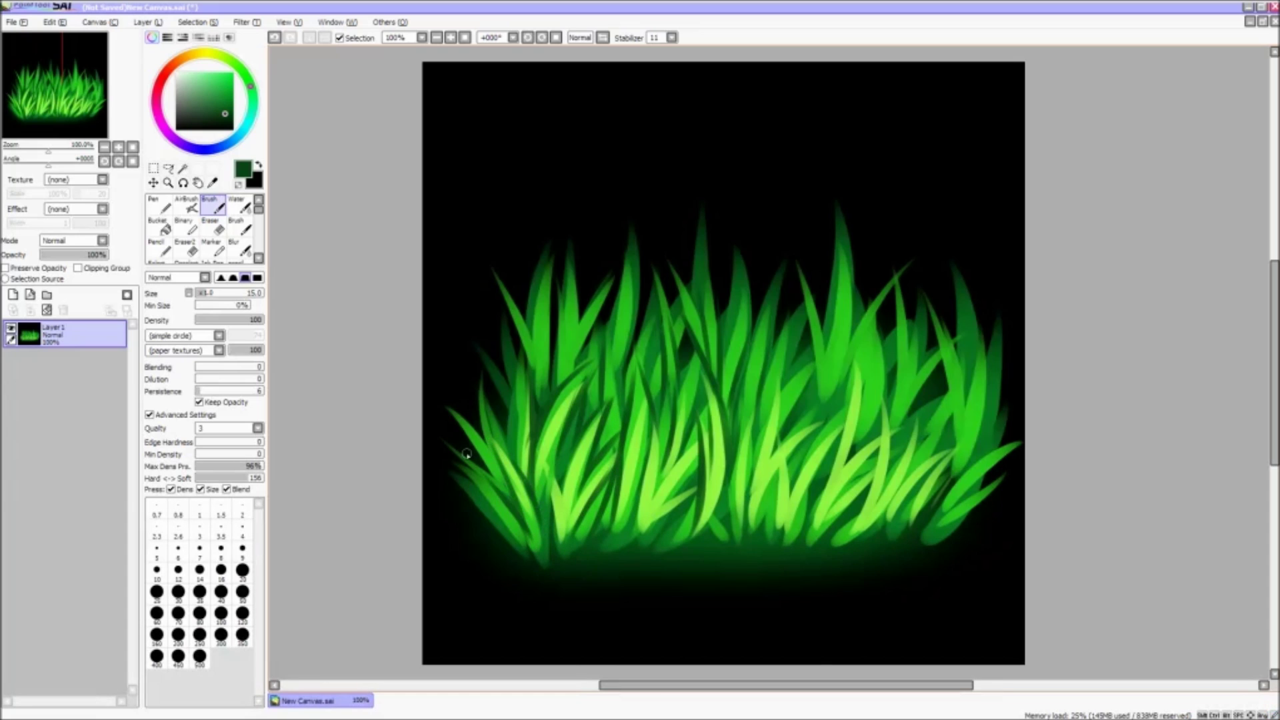
Extend the thin dark green shadow strokes between the blades across the right half of the clump.
left_click_drag(737, 432, 756, 343)
left_click_drag(757, 431, 767, 375)
left_click_drag(731, 465, 762, 396)
left_click_drag(778, 443, 777, 365)
left_click_drag(750, 474, 777, 387)
left_click_drag(770, 456, 812, 418)
left_click_drag(790, 475, 824, 413)
mouse_move(761, 514)
left_mouse_down()
mouse_move(793, 455)
mouse_move(777, 481)
mouse_move(832, 424)
mouse_move(862, 308)
mouse_move(859, 445)
left_mouse_up()
left_click_drag(840, 431, 848, 381)
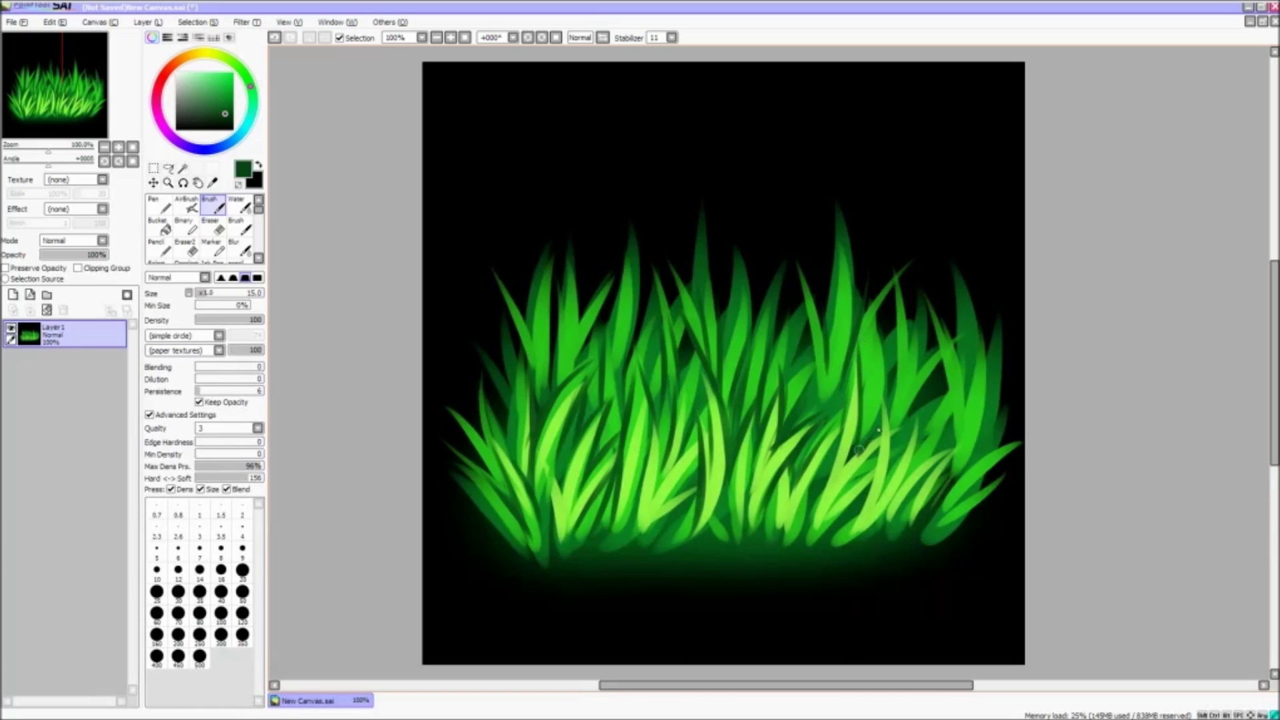
mouse_move(904, 424)
left_mouse_down()
mouse_move(916, 368)
mouse_move(899, 336)
left_mouse_up()
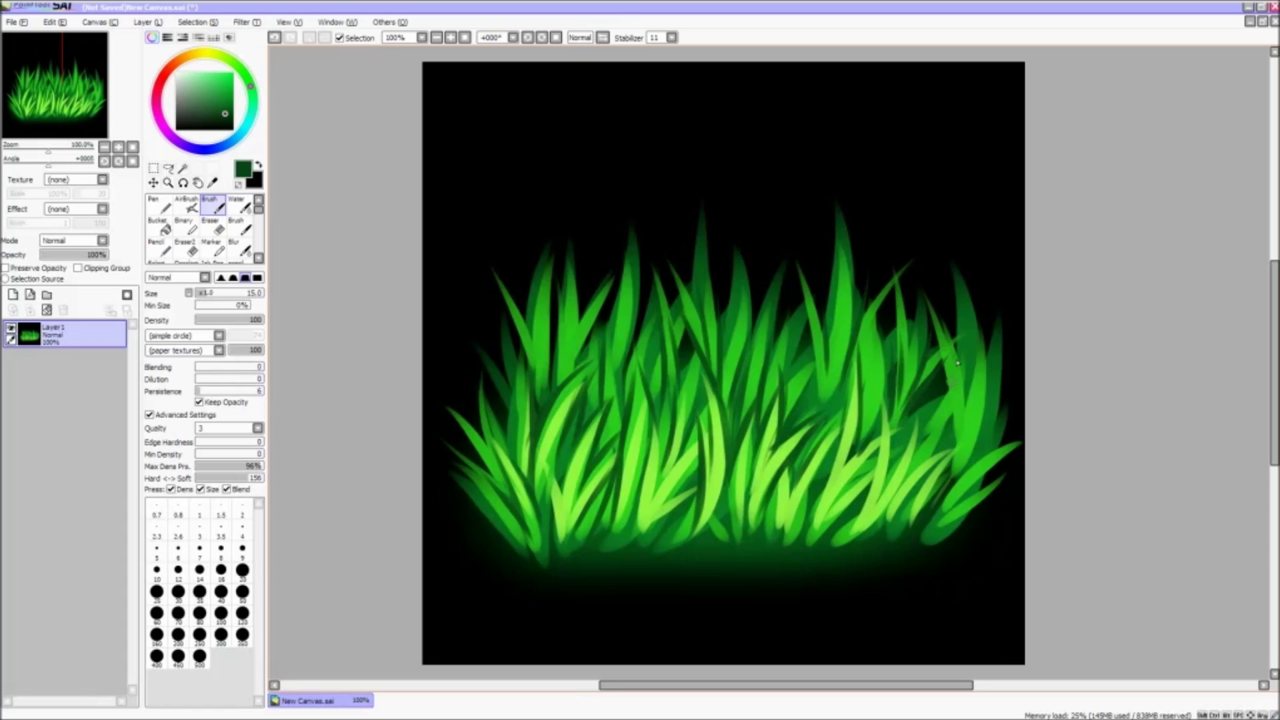
mouse_move(956, 439)
left_mouse_down()
mouse_move(945, 376)
mouse_move(902, 489)
left_mouse_up()
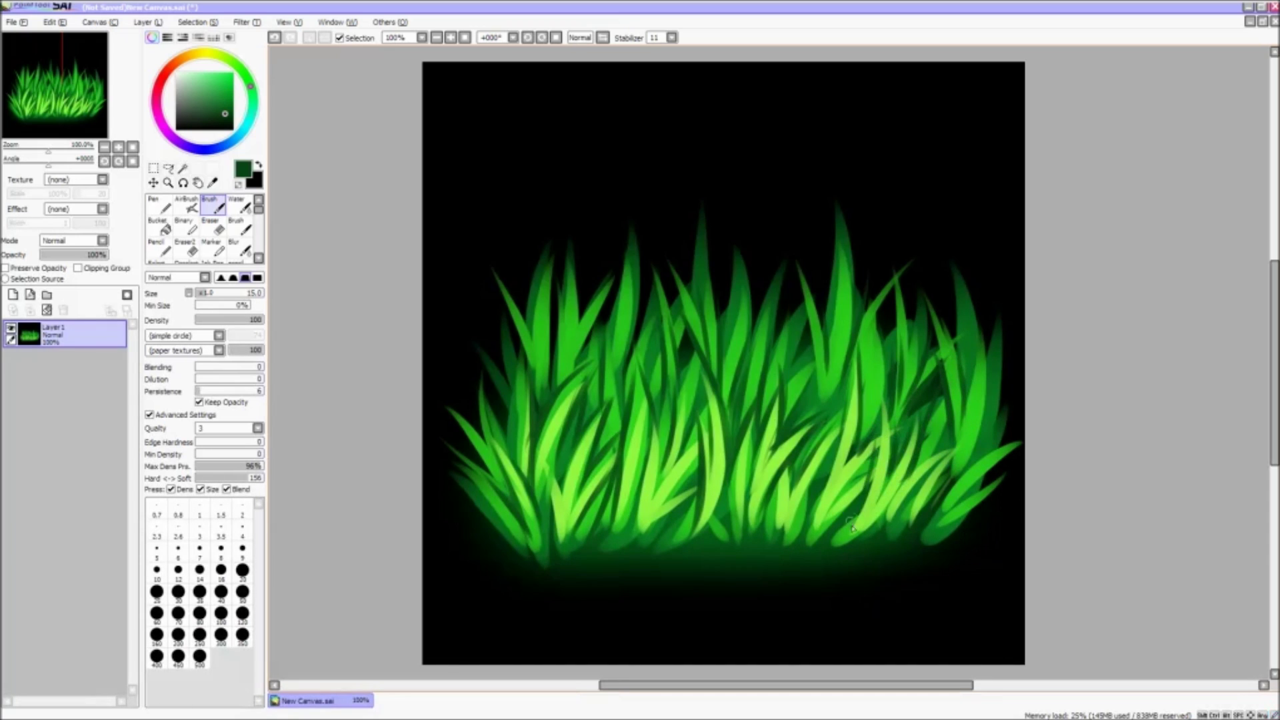
Sample dark greens from the grass and deepen the gaps among the front blades on the right side of the clump.
left_click(822, 532, "alt")
left_click(822, 472, "alt")
left_click(794, 455, "alt")
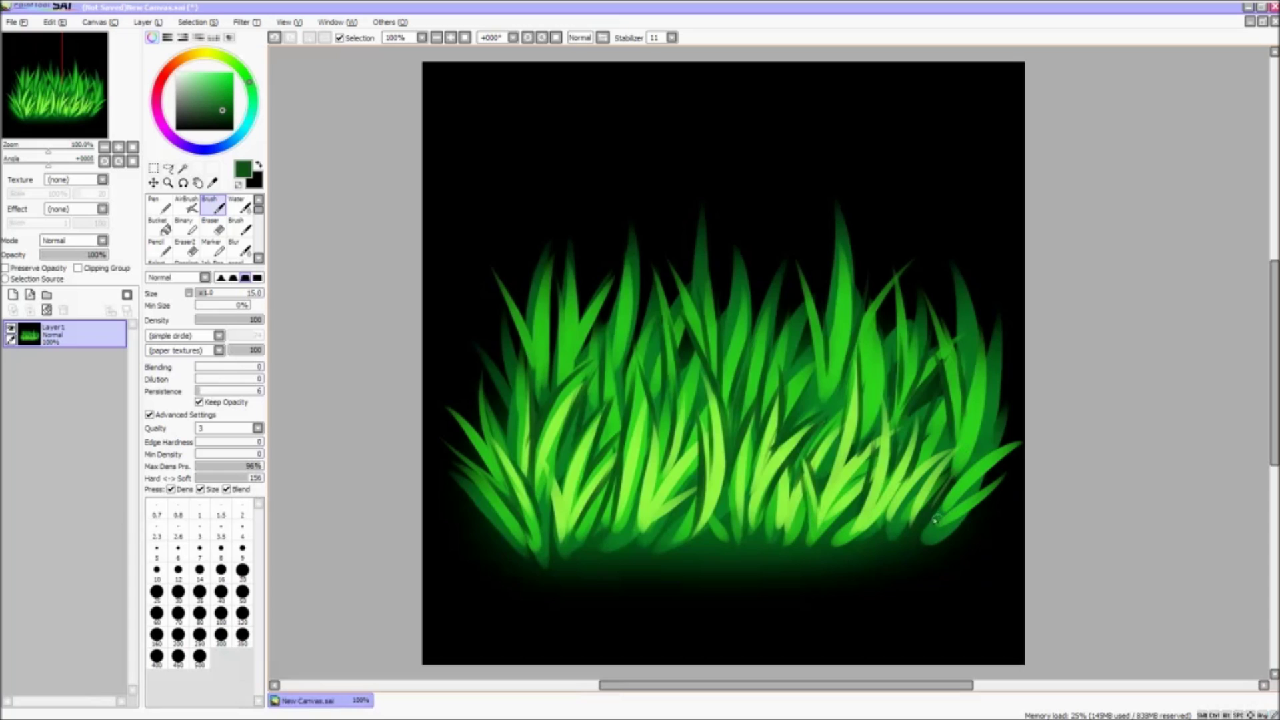
mouse_move(964, 463)
left_mouse_down()
mouse_move(986, 365)
mouse_move(964, 424)
left_mouse_up()
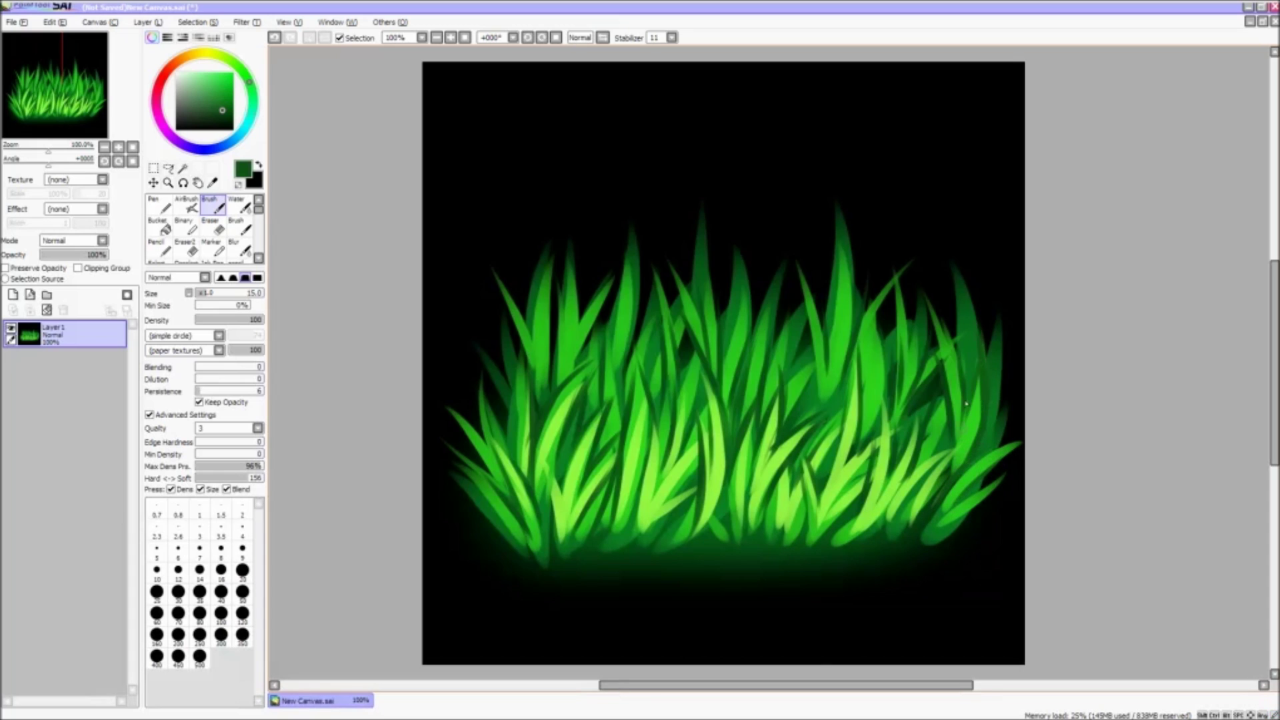
Sample the black background and carve darker gaps between the upper grass tips to sharpen their outlines.
left_click(988, 322, "alt")
mouse_move(980, 333)
left_mouse_down()
mouse_move(969, 372)
mouse_move(960, 339)
mouse_move(988, 421)
mouse_move(1009, 362)
left_mouse_up()
left_click_drag(861, 310, 866, 288)
left_click_drag(832, 358, 812, 233)
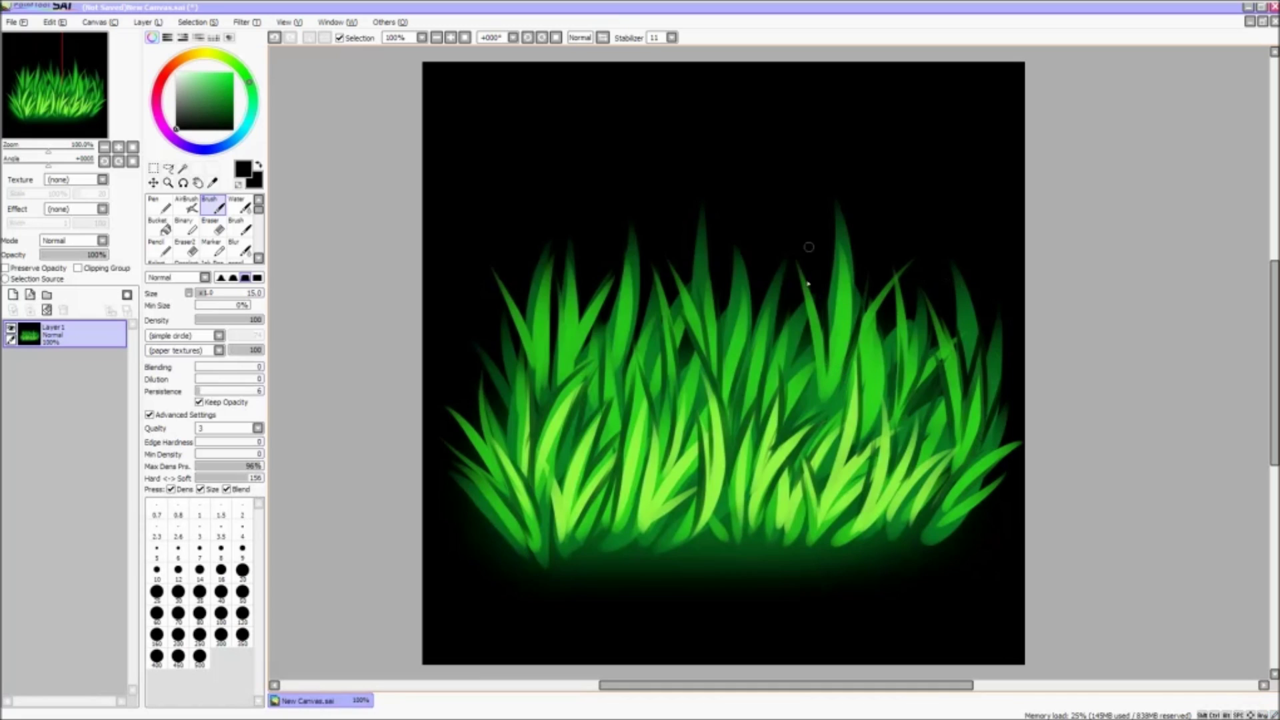
left_click_drag(779, 327, 767, 385)
left_click_drag(751, 292, 746, 365)
left_click_drag(728, 312, 720, 367)
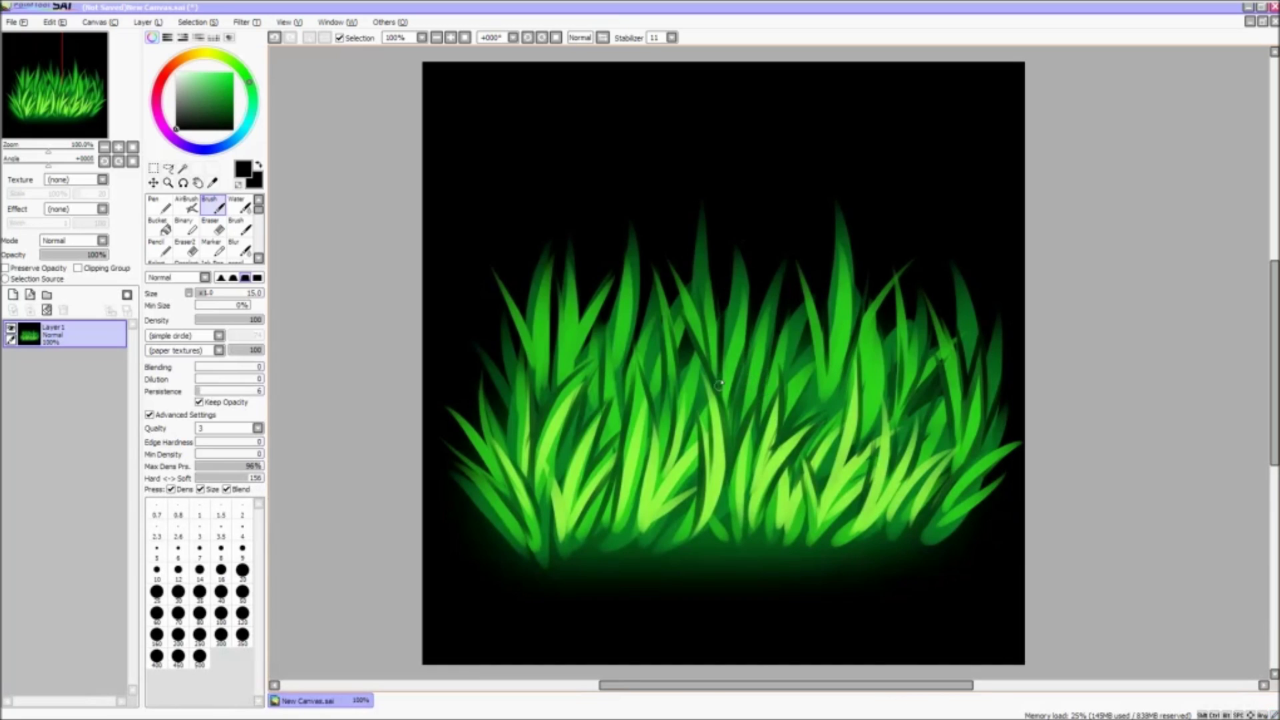
left_click_drag(579, 302, 572, 376)
mouse_move(580, 297)
left_mouse_down()
mouse_move(577, 349)
mouse_move(541, 375)
left_mouse_up()
Sample greens from the grass and touch up the central front blades with thin strokes, undoing one stray stroke.
left_click(495, 392, "alt")
left_click(715, 478, "alt")
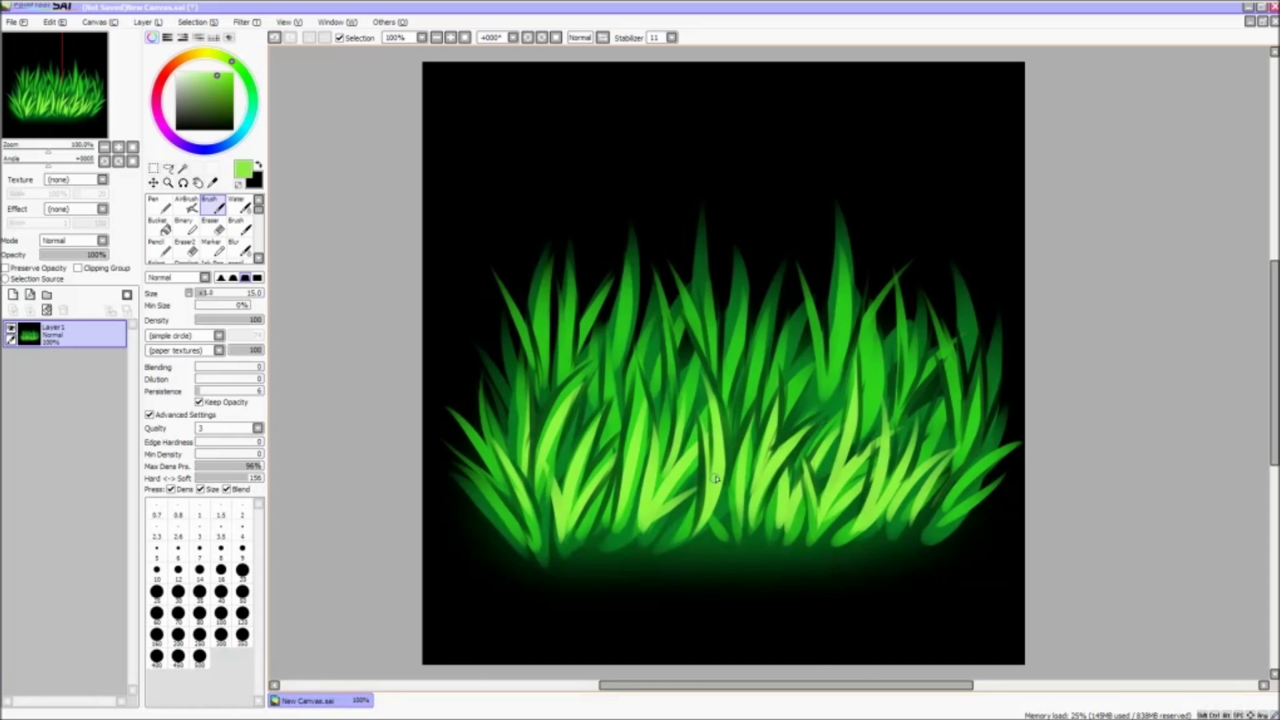
left_click(625, 429, "alt")
mouse_move(642, 380)
left_mouse_down()
mouse_move(616, 533)
mouse_move(667, 472)
left_mouse_up()
key("ctrl+z")
mouse_move(785, 433)
left_mouse_down()
mouse_move(754, 511)
mouse_move(766, 474)
left_mouse_up()
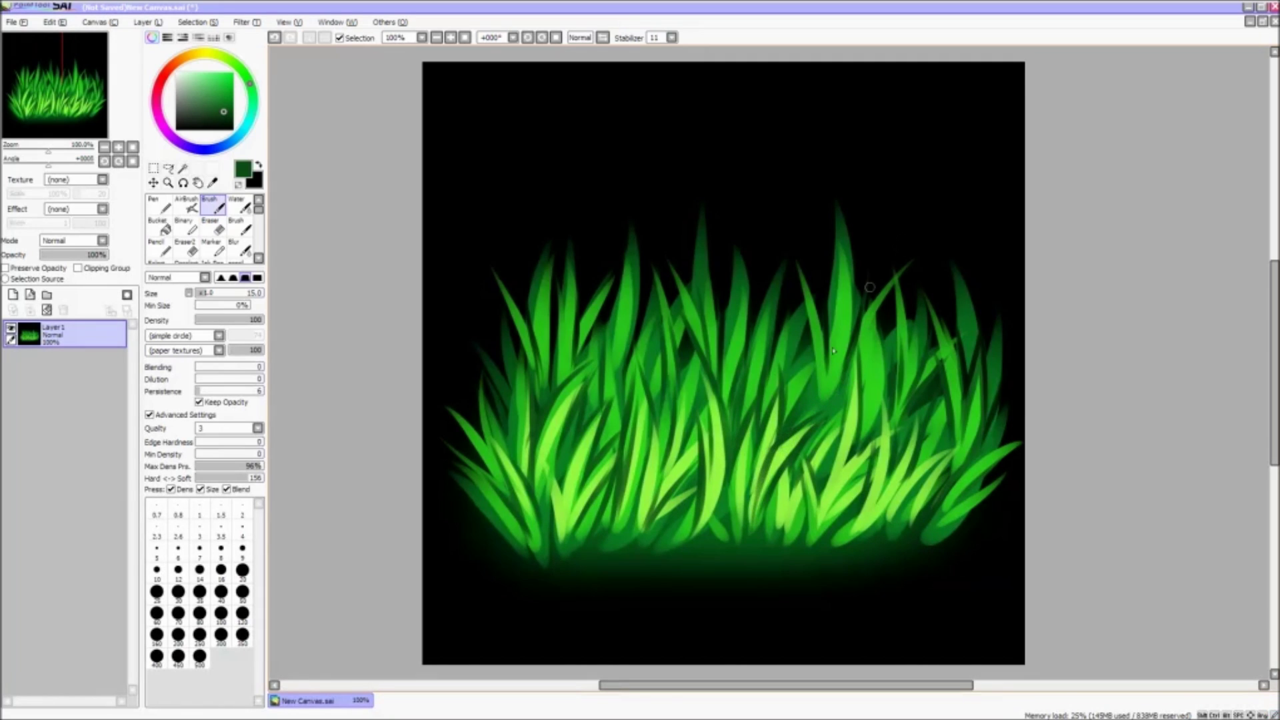
Paint light green highlights along the tall blades right of centre with the Brush at size 15.
left_click(785, 377, "alt")
left_click_drag(834, 237, 843, 359)
left_click_drag(800, 274, 818, 360)
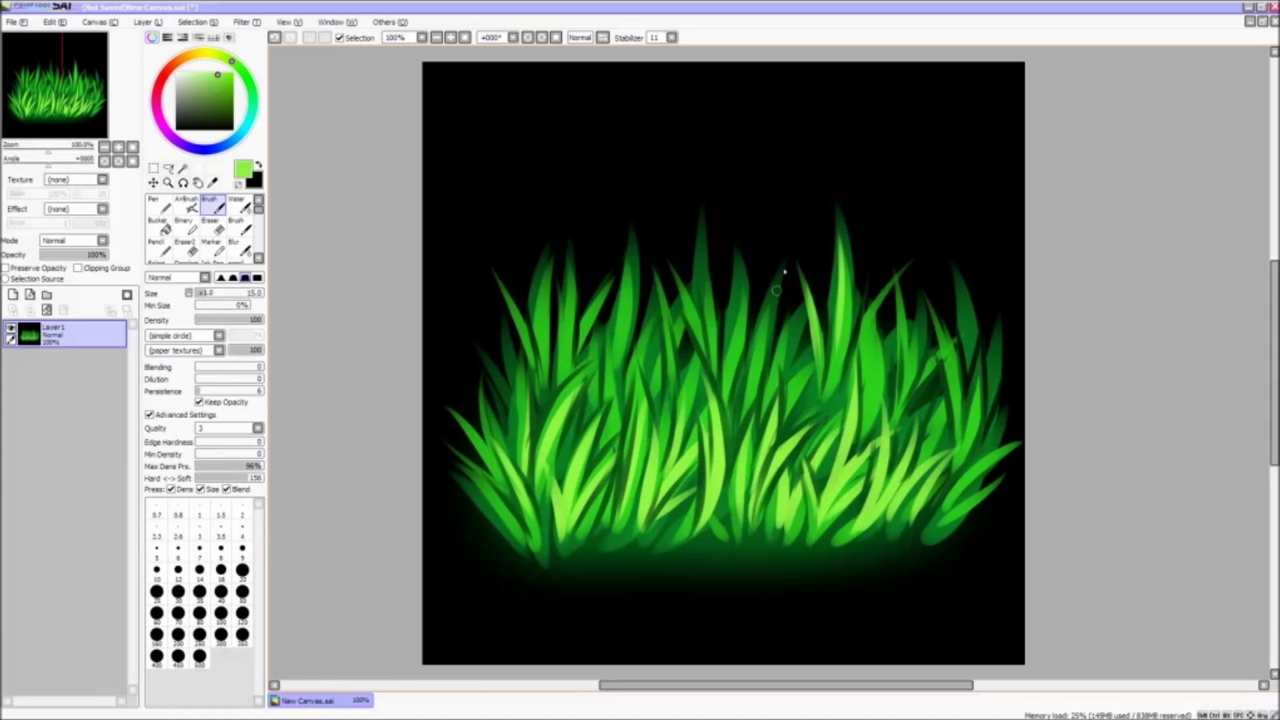
Paint light green highlights along the tall back blades from right of centre to the clump's left edge.
left_click_drag(783, 271, 748, 383)
left_click_drag(738, 258, 736, 384)
left_click_drag(701, 238, 708, 344)
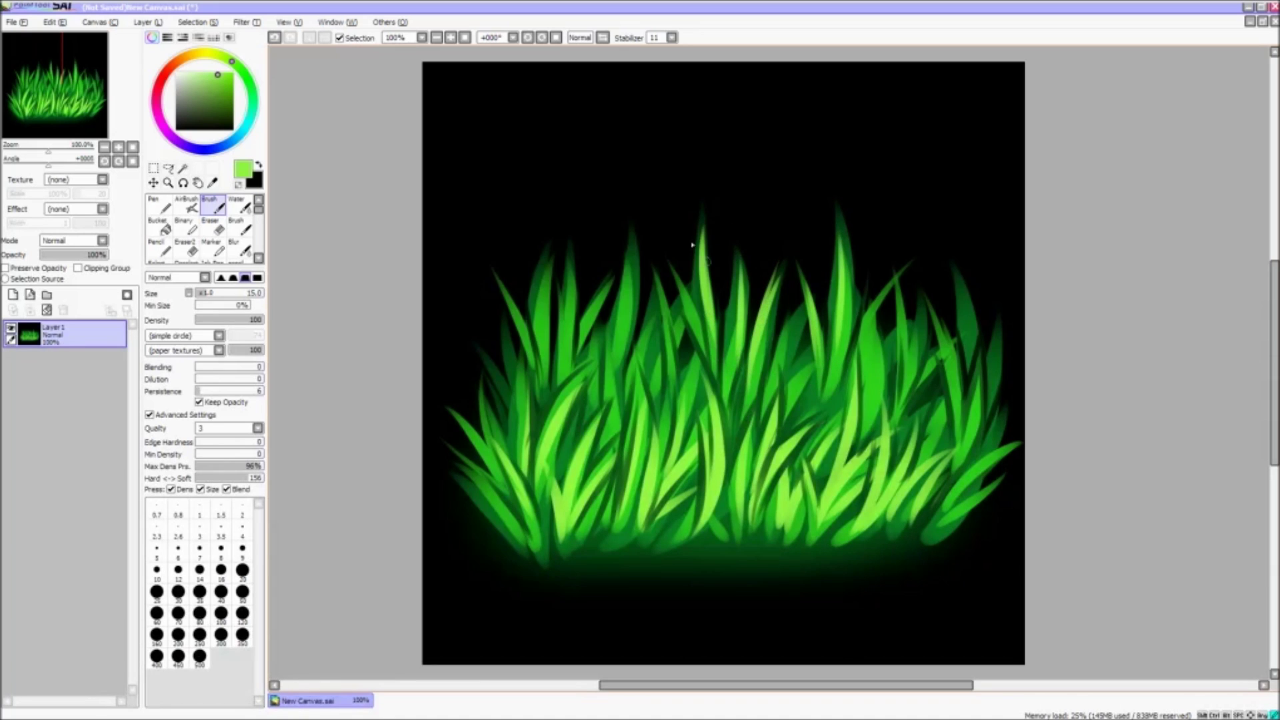
left_click_drag(681, 285, 702, 352)
left_click_drag(624, 246, 621, 343)
left_click_drag(608, 280, 584, 340)
left_click_drag(544, 270, 541, 349)
left_click_drag(497, 283, 526, 360)
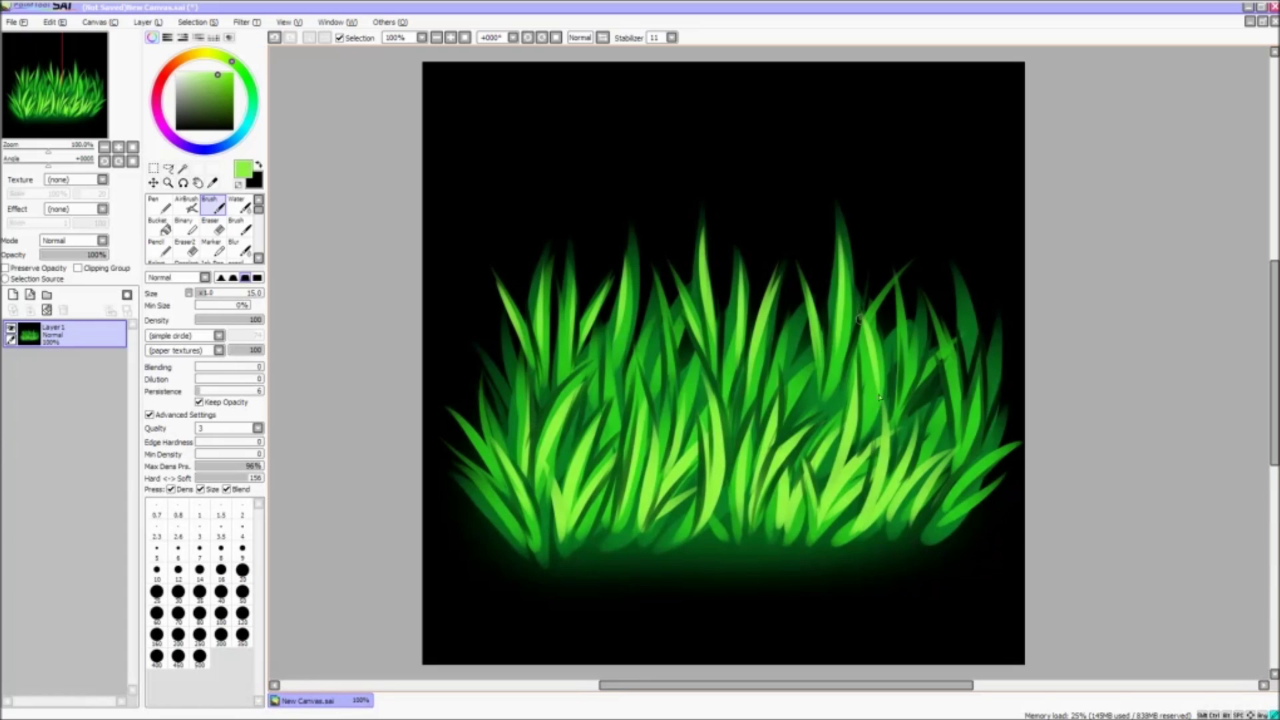
Refine the gaps among the right-hand blades with sampled greens and black, and highlight the tall far-right blade in light green.
left_click(893, 368, "alt")
mouse_move(872, 376)
left_mouse_down()
mouse_move(883, 427)
mouse_move(865, 436)
left_mouse_up()
right_click(889, 322)
right_click(886, 308)
mouse_move(888, 319)
left_mouse_down()
mouse_move(876, 387)
mouse_move(864, 341)
left_mouse_up()
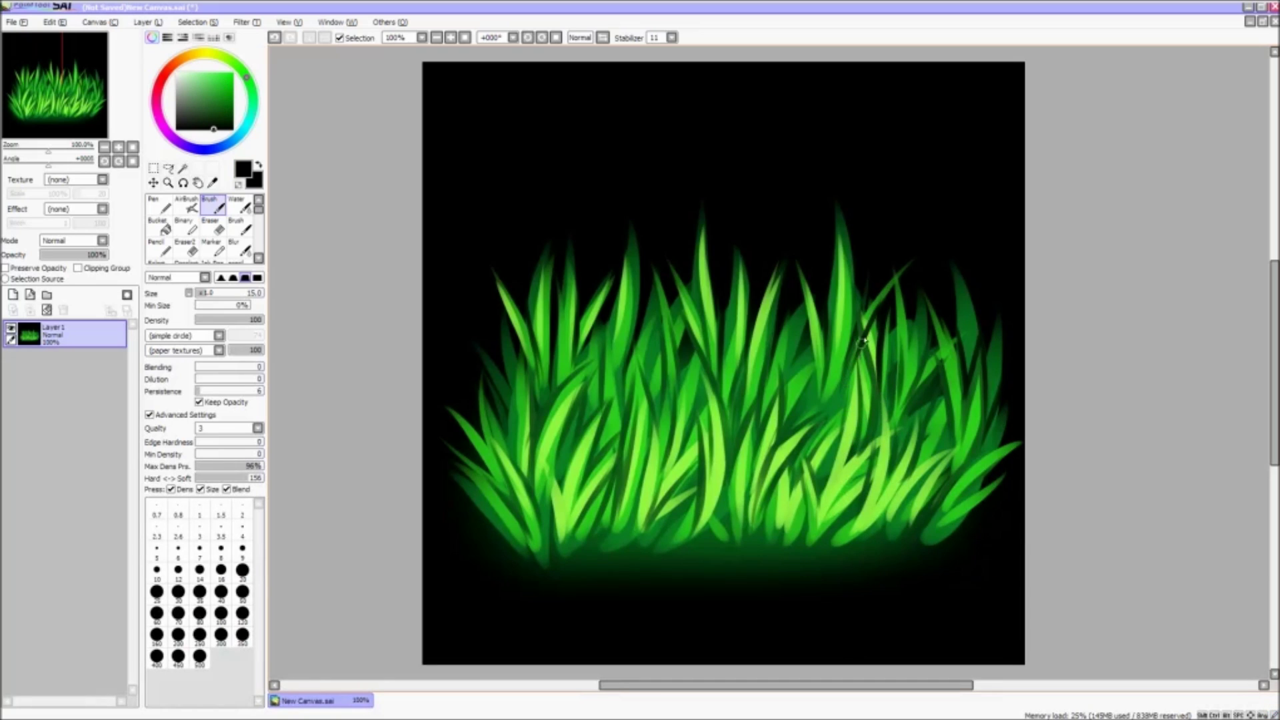
left_click(863, 304, "alt")
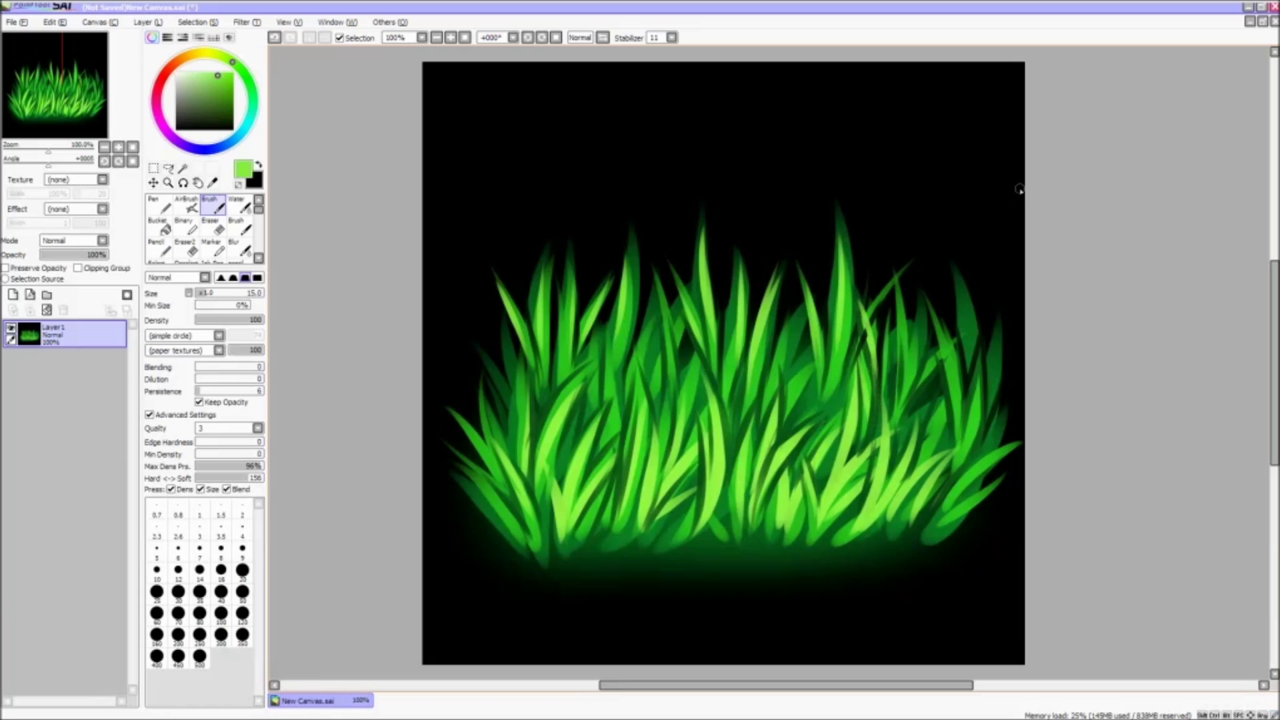
mouse_move(962, 412)
left_mouse_down()
mouse_move(932, 261)
mouse_move(972, 344)
left_mouse_up()
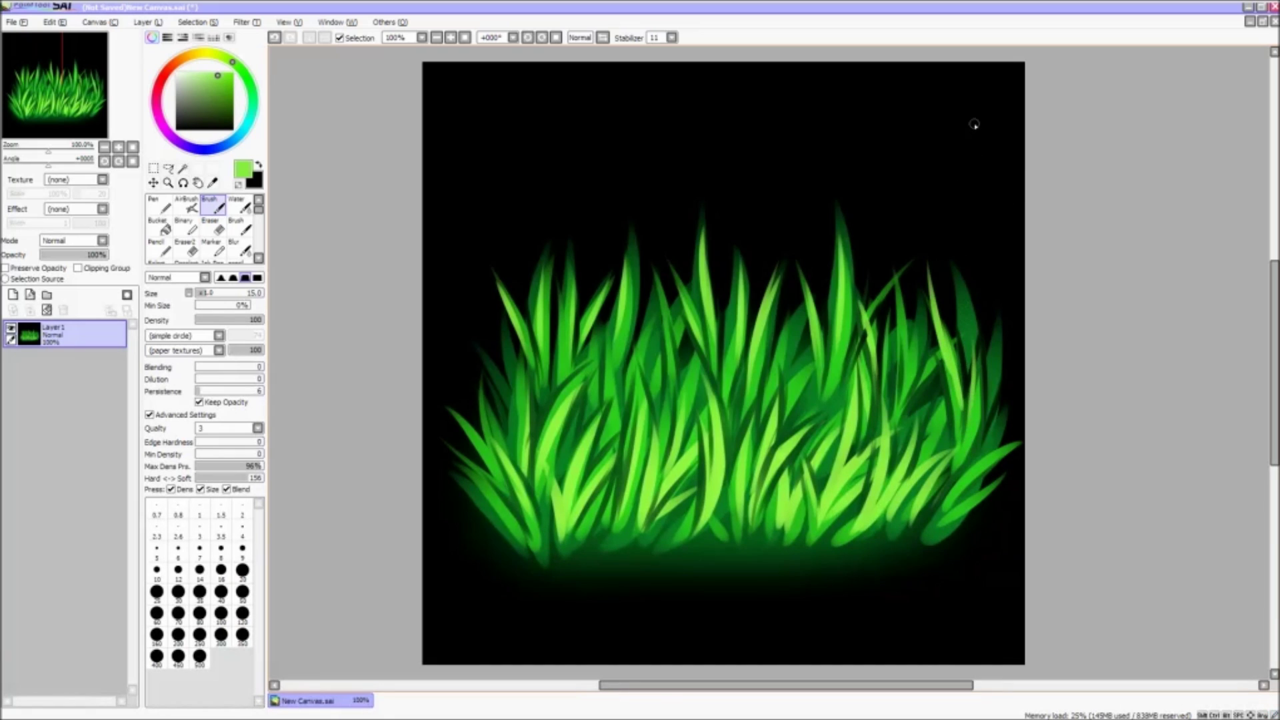
Sample a dark green and lasso the area behind the front blades, tracing their tips across the whole clump.
left_click(602, 442, "alt")
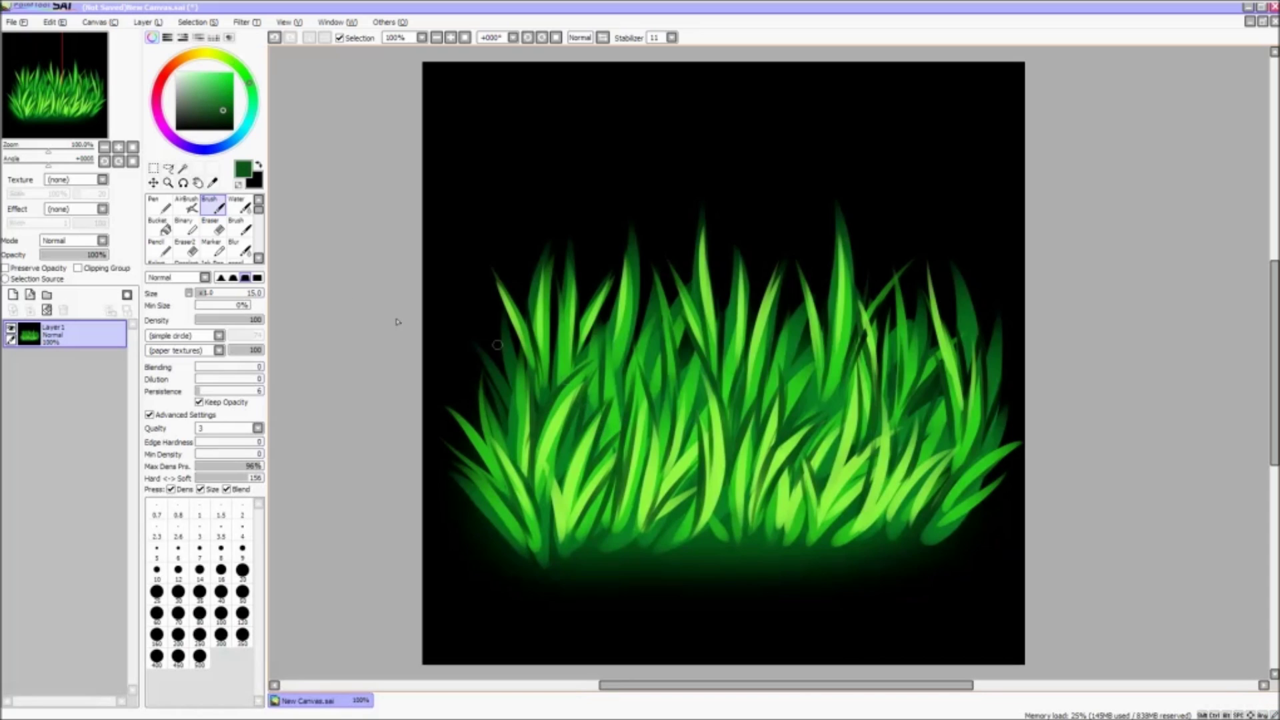
left_click(169, 167)
left_click_drag(495, 416, 525, 352)
mouse_move(570, 453)
left_mouse_down()
mouse_move(612, 402)
mouse_move(649, 418)
mouse_move(695, 411)
left_mouse_up()
mouse_move(721, 465)
left_mouse_down()
mouse_move(754, 419)
mouse_move(784, 474)
left_mouse_up()
left_click_drag(851, 396, 856, 460)
mouse_move(884, 487)
left_mouse_down()
mouse_move(914, 408)
mouse_move(928, 440)
left_mouse_up()
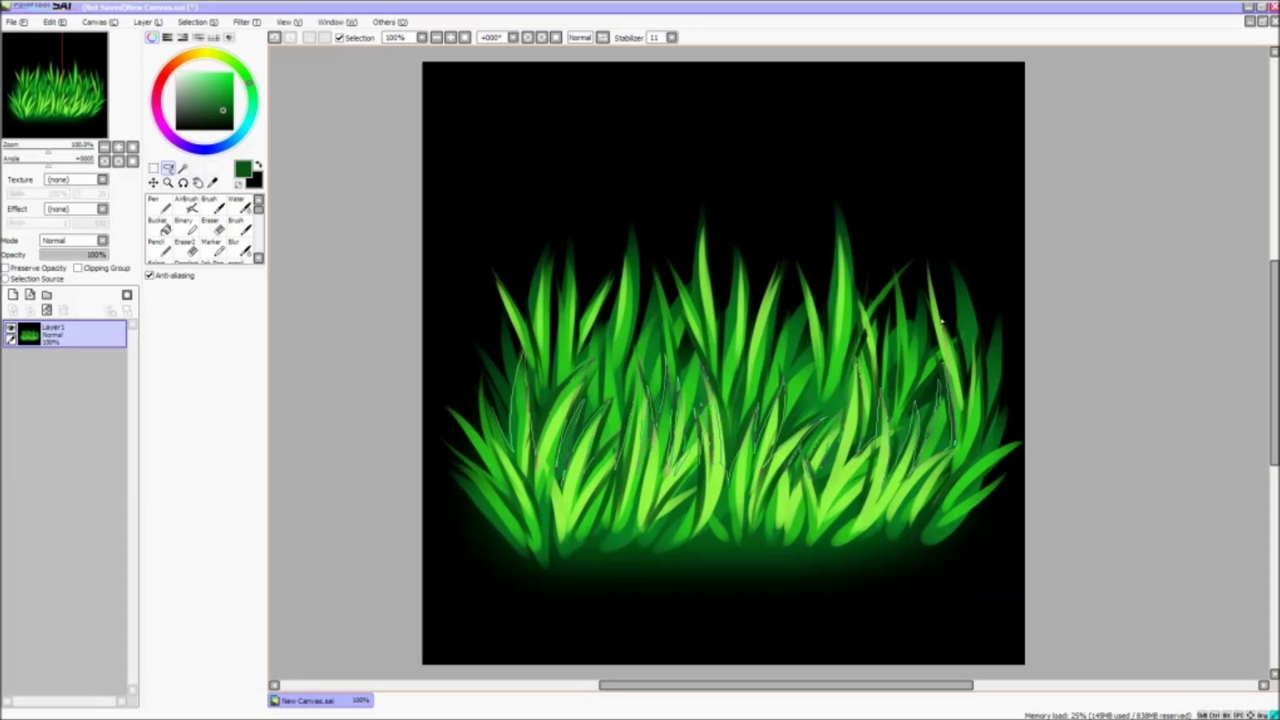
mouse_move(961, 389)
left_mouse_down()
mouse_move(1036, 425)
mouse_move(994, 236)
mouse_move(595, 164)
mouse_move(441, 278)
mouse_move(438, 376)
mouse_move(486, 380)
left_mouse_up()
Airbrush a dark bluish-green shadow inside the selection behind the front blades, and clear the selection.
left_click(189, 207)
left_click(224, 114)
left_click(252, 101)
mouse_move(450, 433)
left_mouse_down()
mouse_move(565, 412)
mouse_move(919, 416)
mouse_move(1013, 476)
mouse_move(467, 476)
mouse_move(557, 461)
mouse_move(643, 490)
mouse_move(556, 501)
left_mouse_up()
left_click(168, 168)
key("ctrl+d")
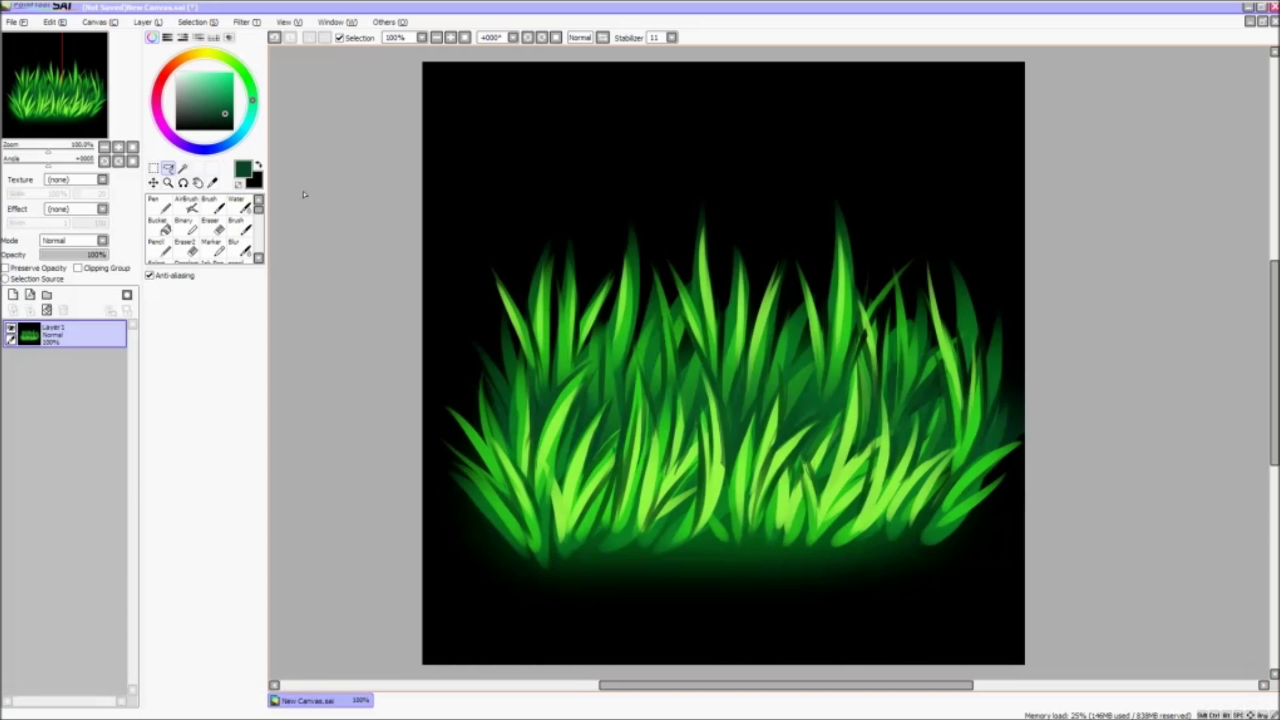
Paint thin light green blades rising from the centre and left of the front row with the Brush at size 12.
left_click(212, 205)
right_click(769, 434)
left_click_drag(771, 427, 780, 370)
left_click_drag(748, 461, 759, 377)
left_click_drag(743, 444, 727, 354)
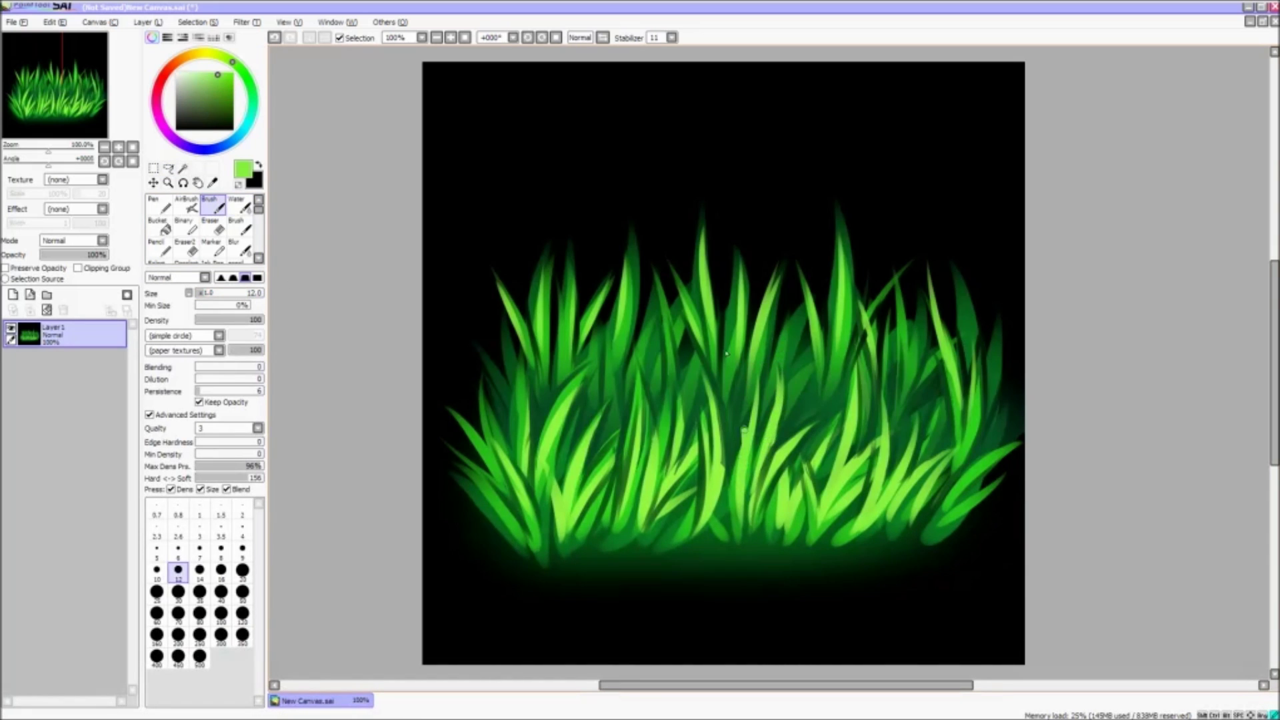
left_click_drag(711, 470, 686, 369)
left_click_drag(678, 452, 679, 377)
left_click_drag(655, 472, 674, 382)
mouse_move(605, 460)
left_mouse_down()
mouse_move(625, 403)
mouse_move(611, 358)
mouse_move(588, 381)
left_mouse_up()
Add more thin light green blades to the front row's right side, outer left edge and the gap right of centre.
left_click_drag(908, 456, 918, 383)
left_click_drag(884, 434, 878, 365)
left_click_drag(886, 496, 905, 423)
left_click_drag(900, 432, 911, 404)
mouse_move(934, 476)
left_mouse_down()
mouse_move(946, 372)
mouse_move(1024, 400)
left_mouse_up()
left_click_drag(522, 452, 467, 363)
left_click_drag(524, 490, 448, 402)
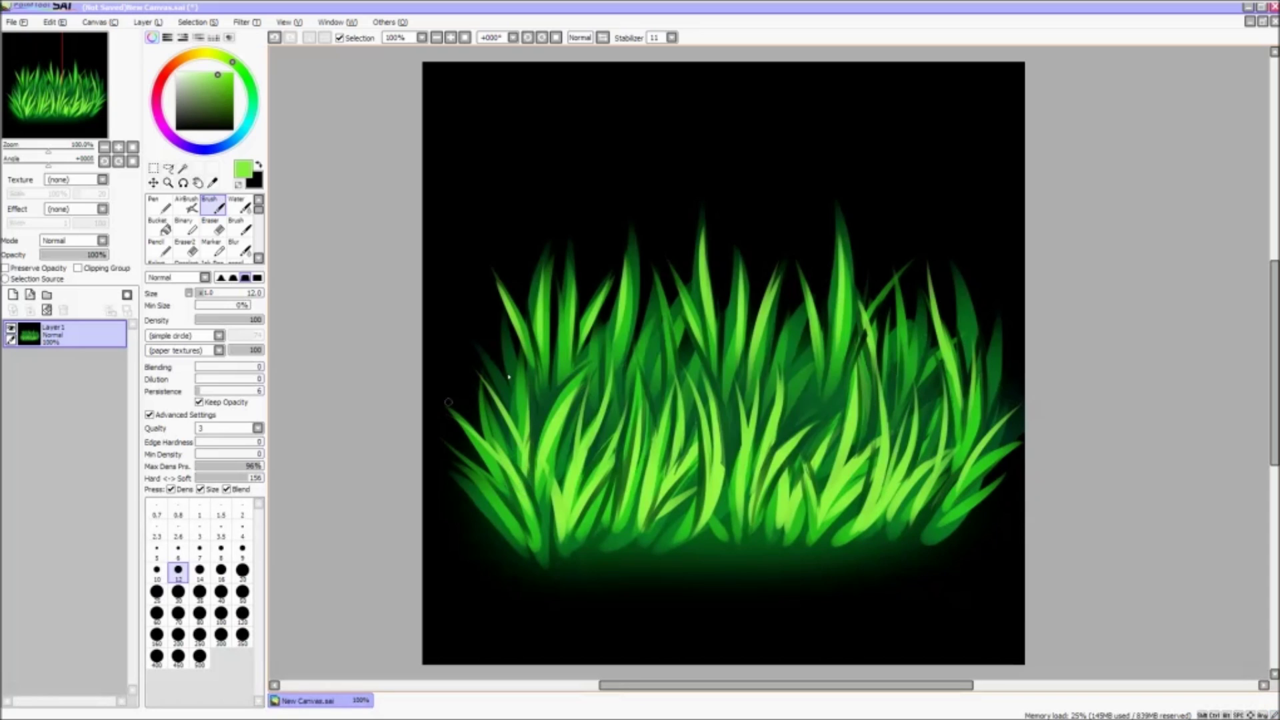
left_click_drag(795, 443, 809, 383)
left_click_drag(790, 456, 840, 410)
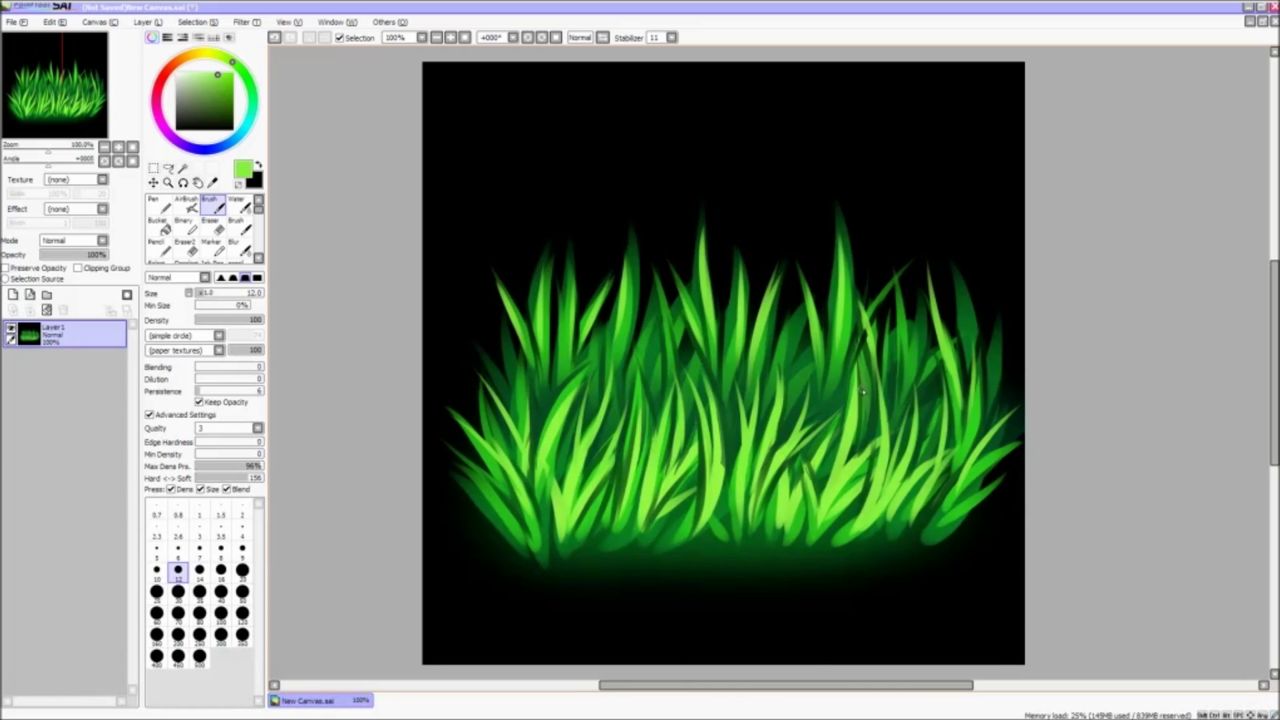
Sample dark tones from the picture and touch up the gaps between the tall back blades around the centre.
right_click(685, 328)
left_click_drag(686, 370, 668, 273)
right_click(821, 284)
left_click_drag(813, 326, 788, 405)
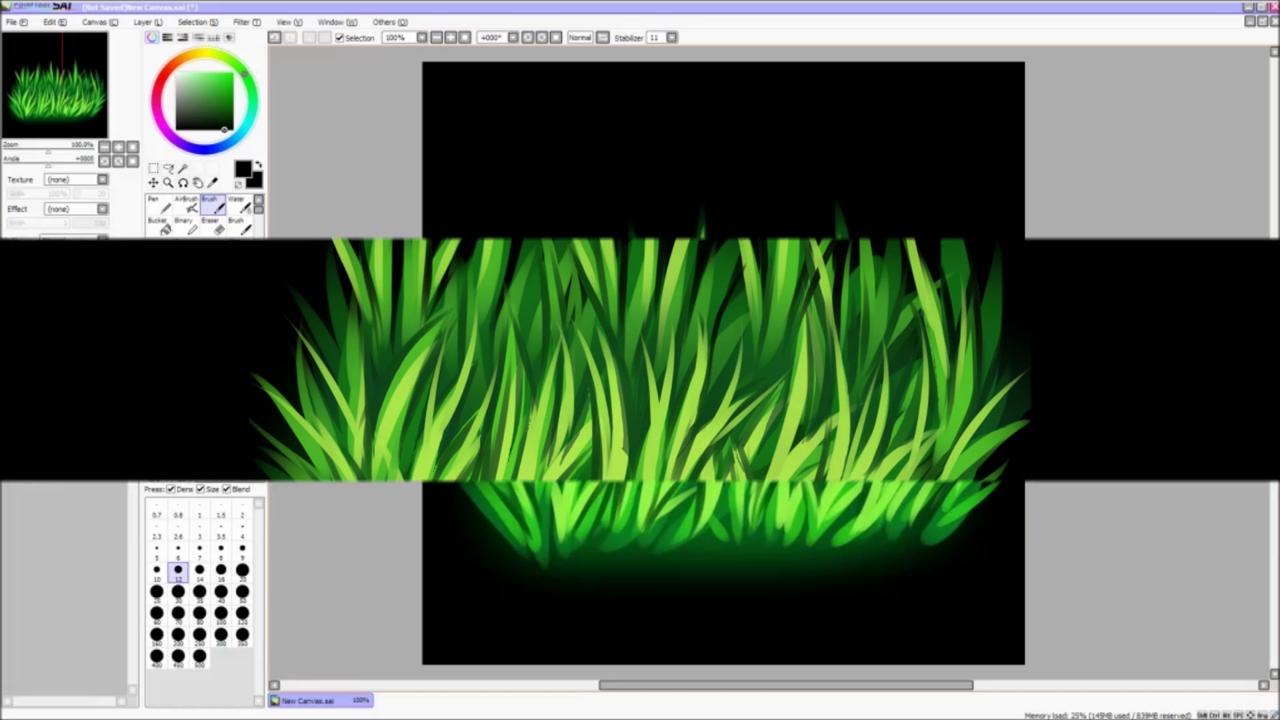